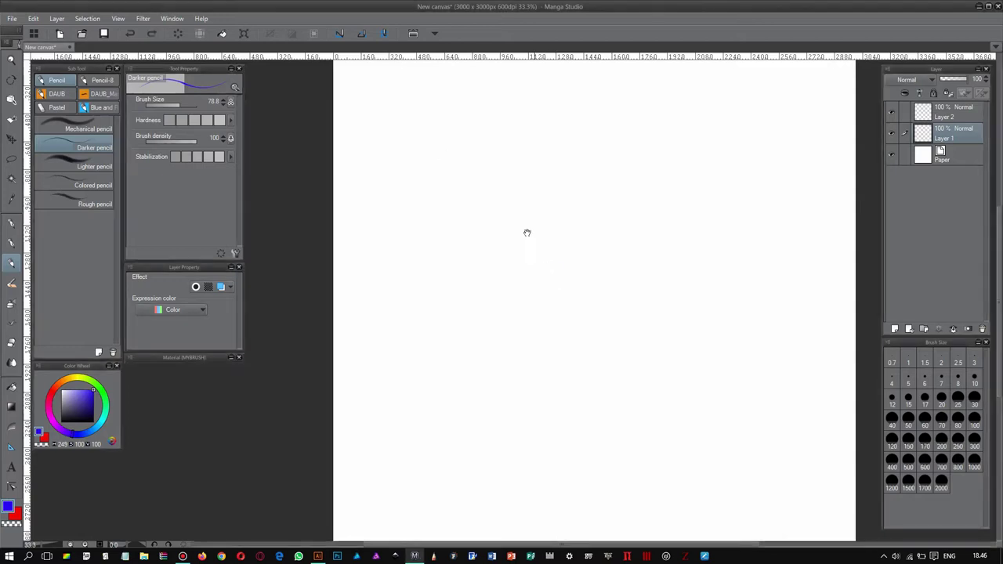
Sketch the oval top bun outline in rough pencil strokes.
left_click_drag(441, 263, 590, 194)
left_click_drag(486, 186, 627, 218)
mouse_move(435, 265)
left_mouse_down()
mouse_move(633, 259)
mouse_move(639, 235)
mouse_move(446, 220)
mouse_move(633, 249)
mouse_move(616, 263)
left_mouse_up()
mouse_move(416, 289)
left_mouse_down()
mouse_move(489, 231)
mouse_move(448, 245)
left_mouse_up()
left_click_drag(445, 218, 683, 218)
Sketch the lettuce brim with wavy edges dipping to a centre V.
mouse_move(420, 230)
left_mouse_down()
mouse_move(581, 274)
mouse_move(689, 221)
left_mouse_up()
left_click_drag(485, 232, 706, 227)
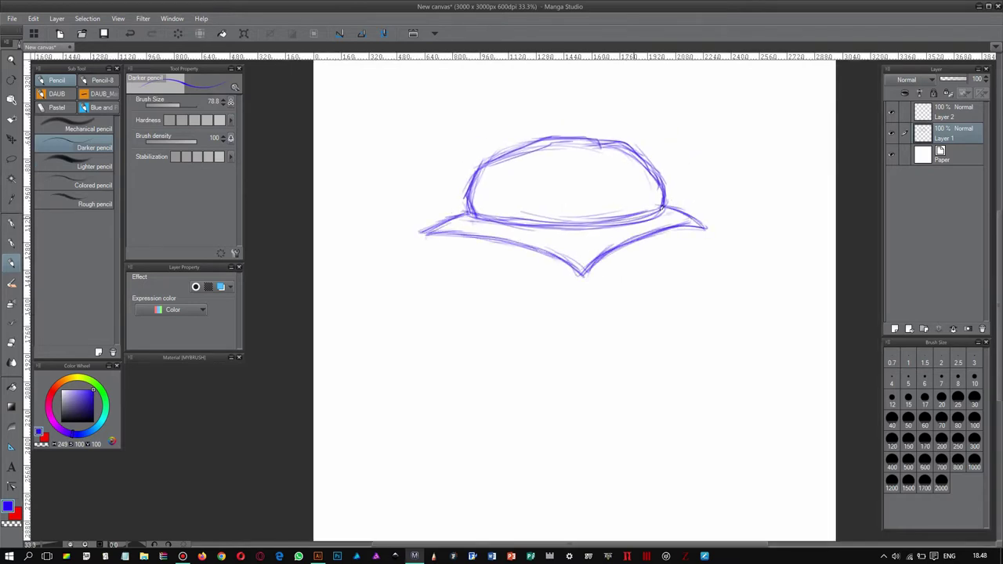
left_click_drag(451, 218, 558, 238)
left_click_drag(617, 237, 693, 217)
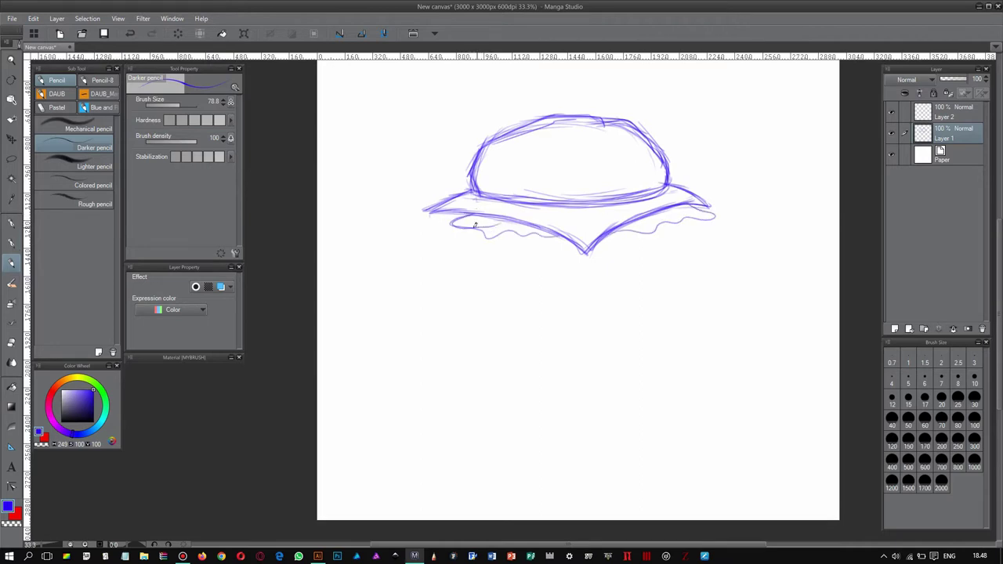
left_click_drag(530, 240, 479, 267)
left_click_drag(606, 251, 664, 242)
left_click_drag(443, 249, 546, 196)
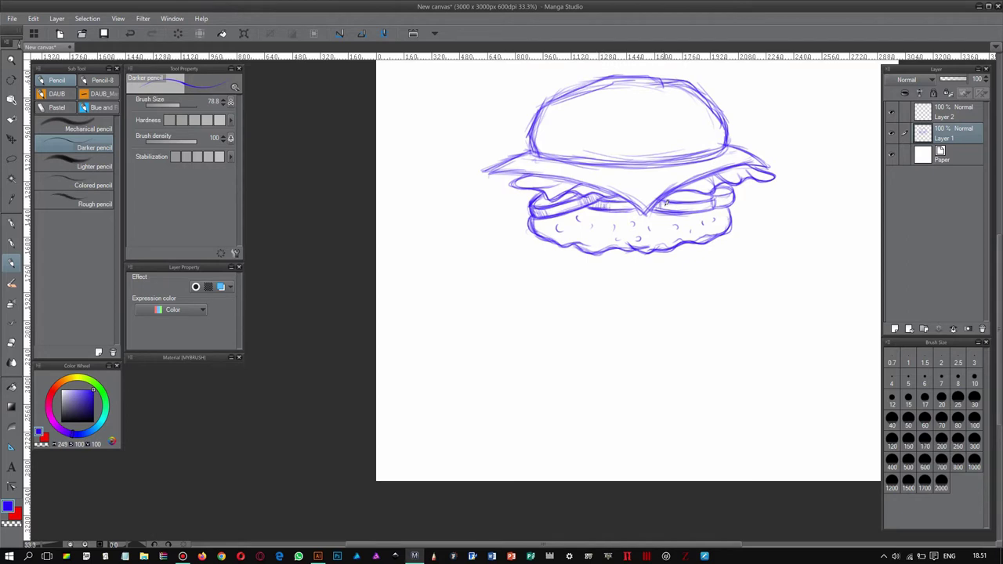
Sketch the bottom bun, darken the top bun's lower edge, and add sesame seeds.
mouse_move(580, 225)
left_mouse_down()
mouse_move(585, 243)
mouse_move(743, 253)
left_mouse_up()
left_click_drag(522, 243, 700, 238)
left_click_drag(520, 158, 696, 154)
left_click_drag(514, 154, 536, 94)
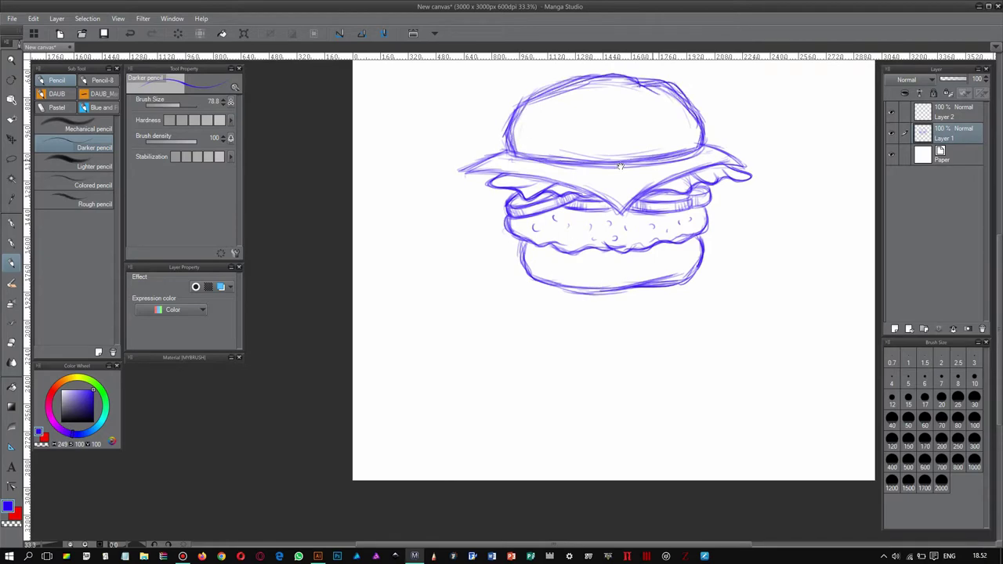
mouse_move(521, 244)
left_mouse_down()
mouse_move(581, 257)
mouse_move(600, 302)
mouse_move(517, 282)
left_mouse_up()
left_click_drag(515, 294, 605, 289)
left_click_drag(549, 235, 541, 251)
left_click_drag(521, 125, 532, 128)
left_click_drag(558, 121, 568, 122)
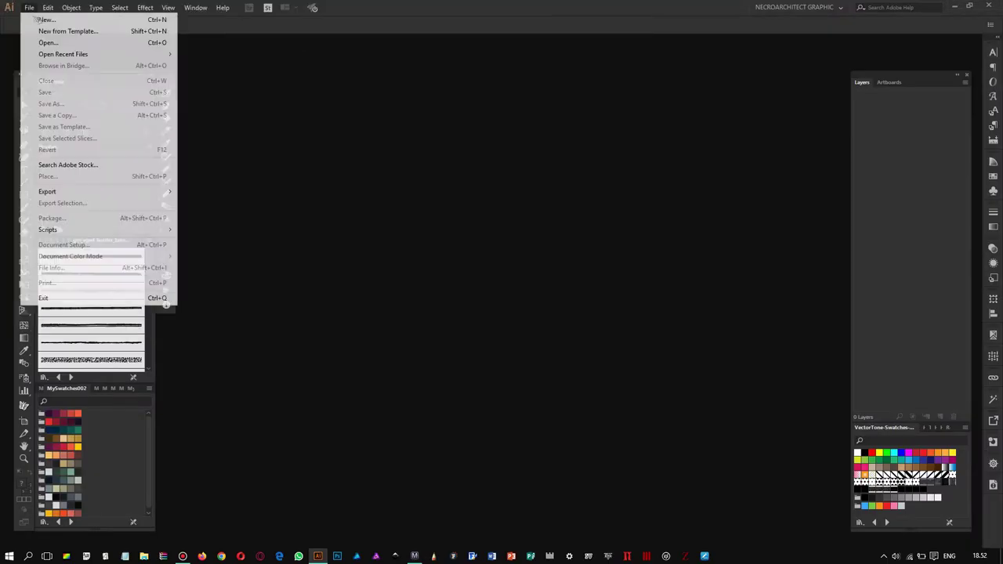
Create a new document from the recent Custom preset and ink the top bun in thick black.
left_click(47, 20)
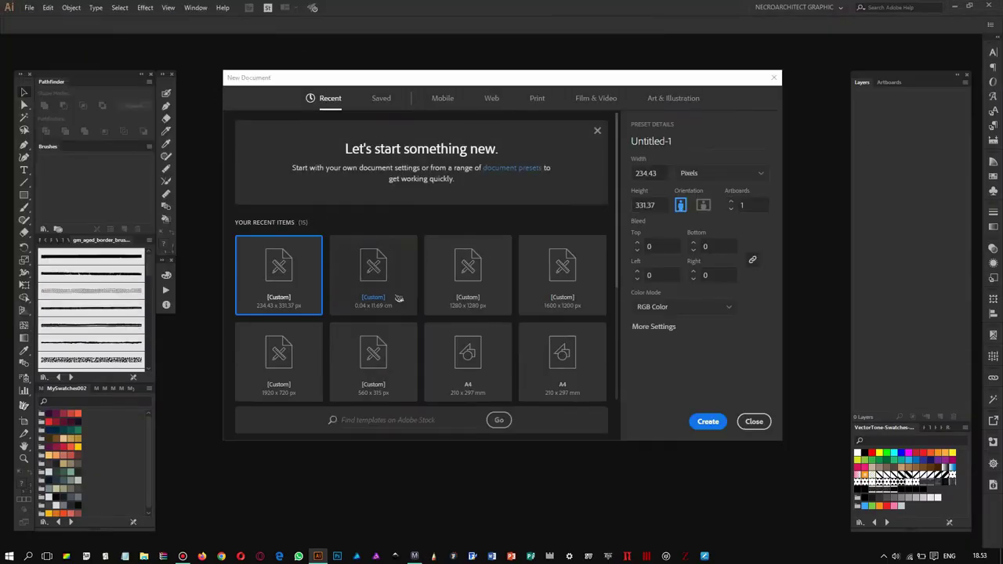
double_click(306, 309)
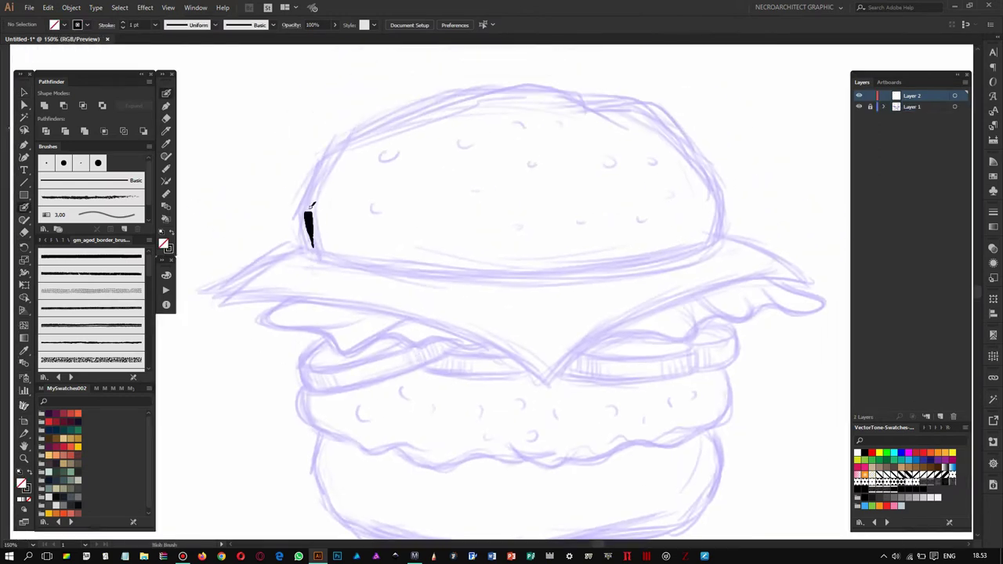
left_click_drag(307, 236, 319, 244)
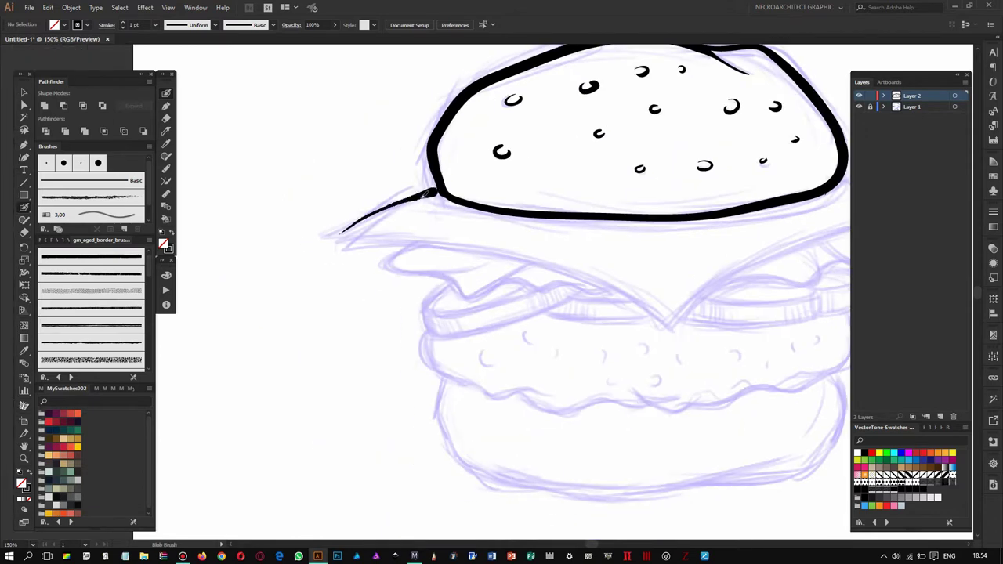
Ink the left and wavy right lettuce edges down to the centre V.
left_click_drag(335, 228, 538, 246)
left_click_drag(641, 160, 462, 310)
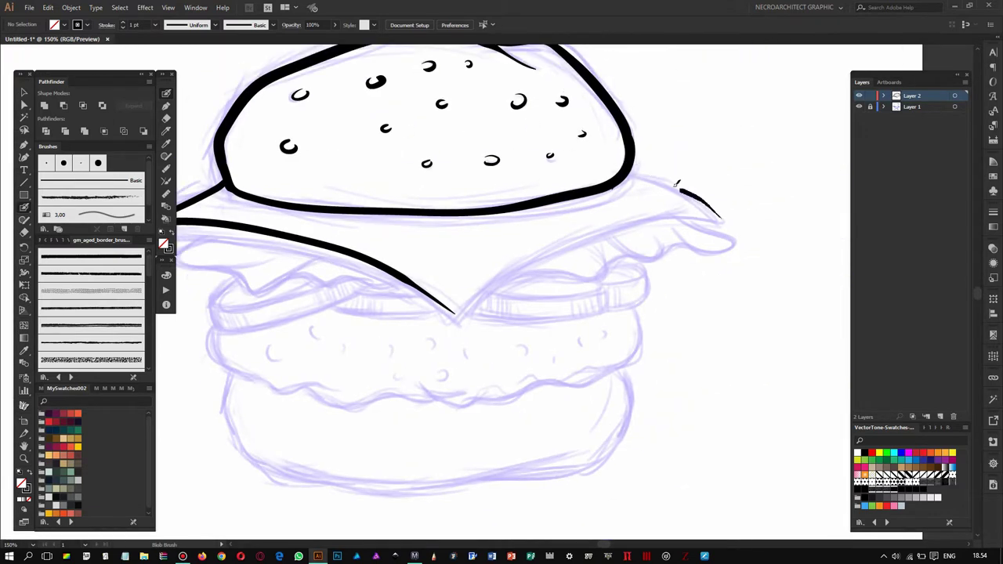
left_click_drag(448, 266, 628, 222)
mouse_move(389, 188)
left_mouse_down()
mouse_move(359, 225)
mouse_move(546, 228)
mouse_move(401, 222)
left_mouse_up()
mouse_move(772, 190)
left_mouse_down()
mouse_move(549, 235)
mouse_move(618, 229)
left_mouse_up()
left_click_drag(289, 193, 332, 180)
mouse_move(458, 210)
left_mouse_down()
mouse_move(494, 208)
mouse_move(430, 226)
left_mouse_up()
Outline the right tomato slice and ink the bottom bun's outline.
mouse_move(681, 205)
left_mouse_down()
mouse_move(549, 251)
mouse_move(721, 196)
left_mouse_up()
left_click_drag(577, 210, 614, 185)
mouse_move(355, 314)
left_mouse_down()
mouse_move(451, 265)
mouse_move(587, 276)
mouse_move(741, 249)
mouse_move(764, 187)
left_mouse_up()
mouse_move(393, 305)
left_mouse_down()
mouse_move(535, 305)
mouse_move(559, 284)
left_mouse_up()
left_click_drag(627, 276, 789, 153)
scroll(593, 273, "down", 3)
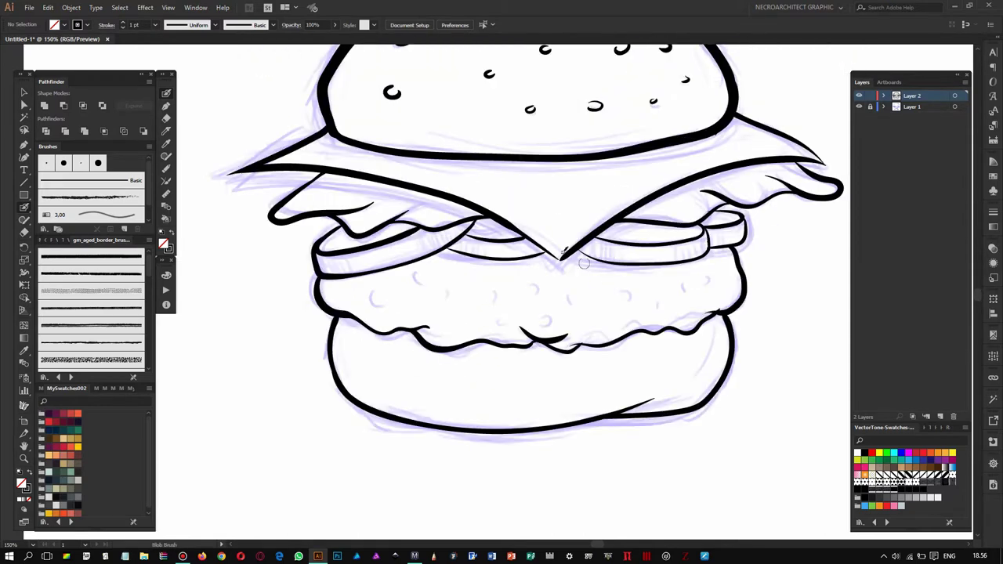
scroll(593, 273, "down", 2)
scroll(291, 353, "up", 4)
Add short strokes at the right lettuce edge and finish the right tomato slice's rounded end.
mouse_move(375, 225)
left_mouse_down()
mouse_move(374, 185)
mouse_move(324, 141)
left_mouse_up()
left_click_drag(688, 251, 737, 223)
left_click_drag(563, 174, 699, 182)
left_click_drag(587, 164, 708, 165)
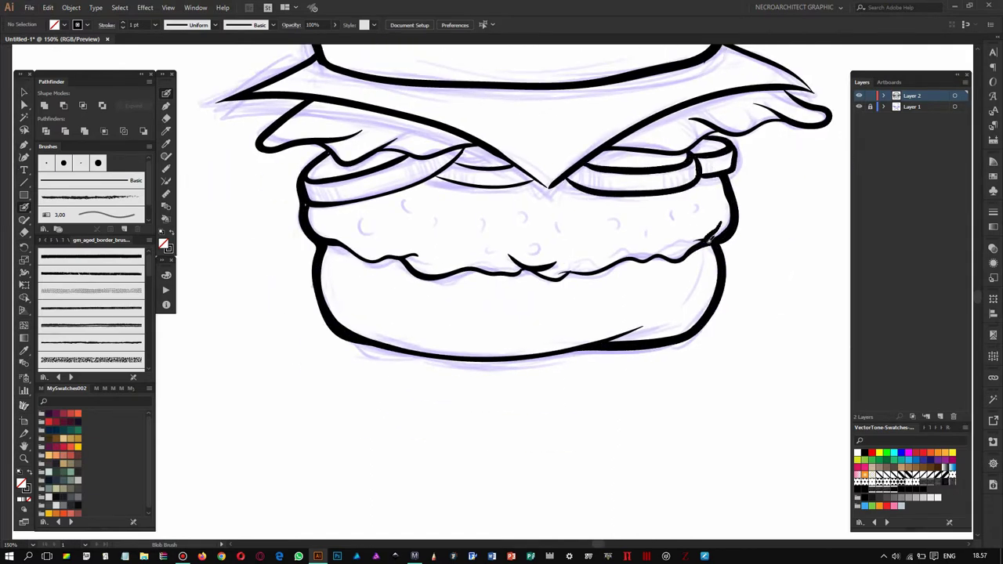
left_click_drag(721, 227, 755, 215)
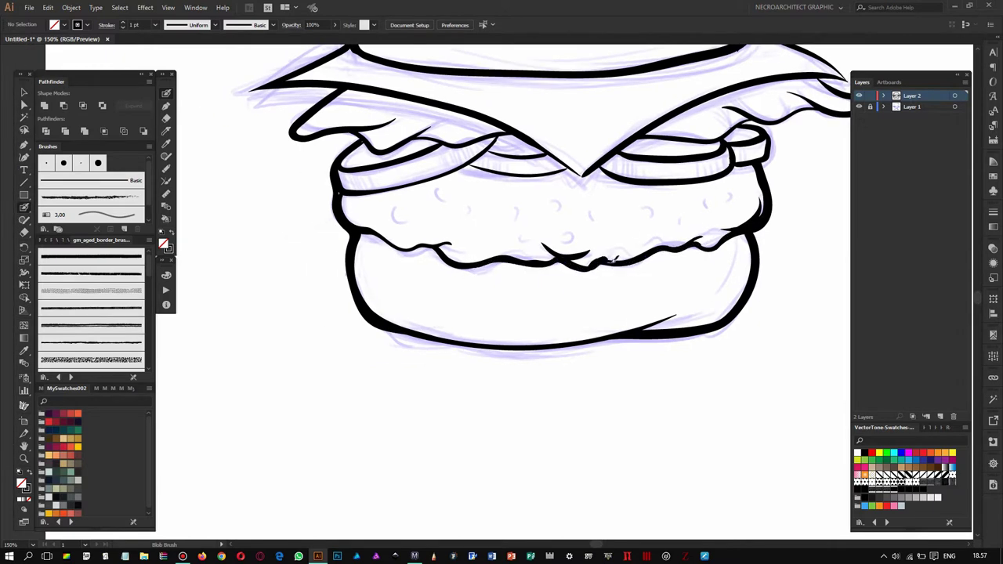
left_click_drag(595, 260, 639, 252)
left_click_drag(540, 230, 563, 225)
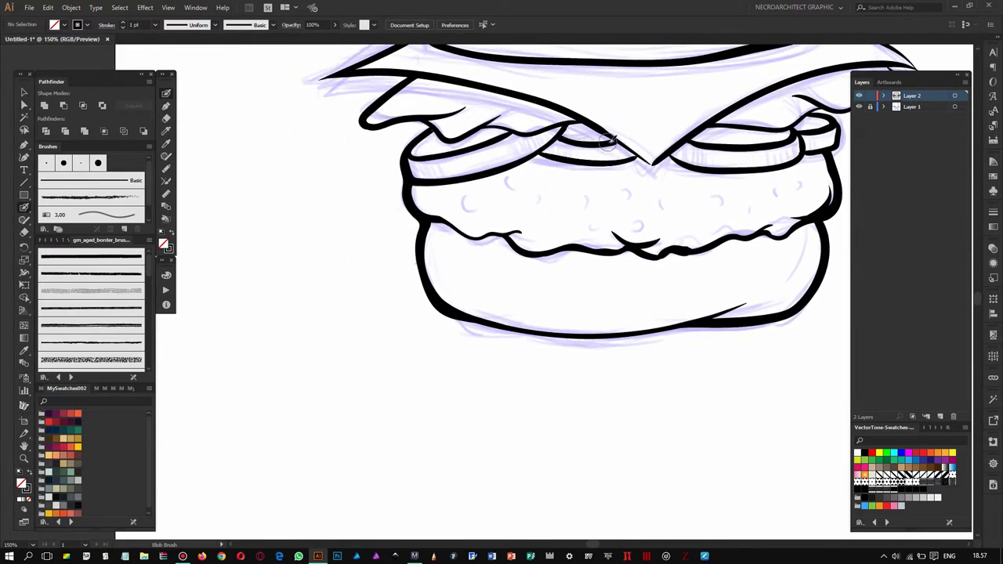
Dot texture marks across the patty.
left_click(721, 201)
left_click(752, 211)
left_click(779, 192)
left_click(799, 188)
left_click_drag(704, 232, 592, 229)
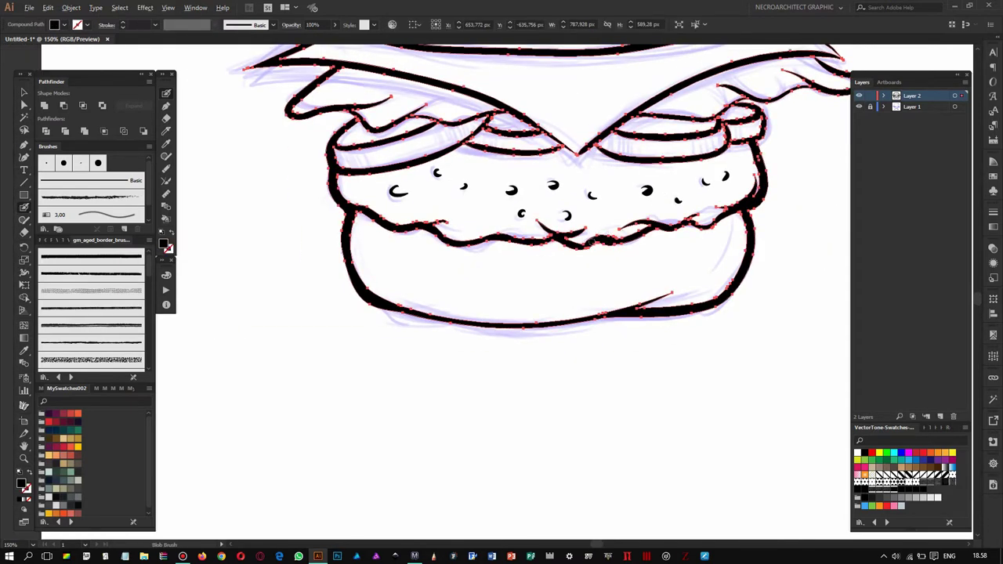
With the Blob Brush, thicken the patty bottom and the top bun's lower edge.
key("shift+b")
mouse_move(396, 249)
left_mouse_down()
mouse_move(553, 255)
mouse_move(545, 310)
left_mouse_up()
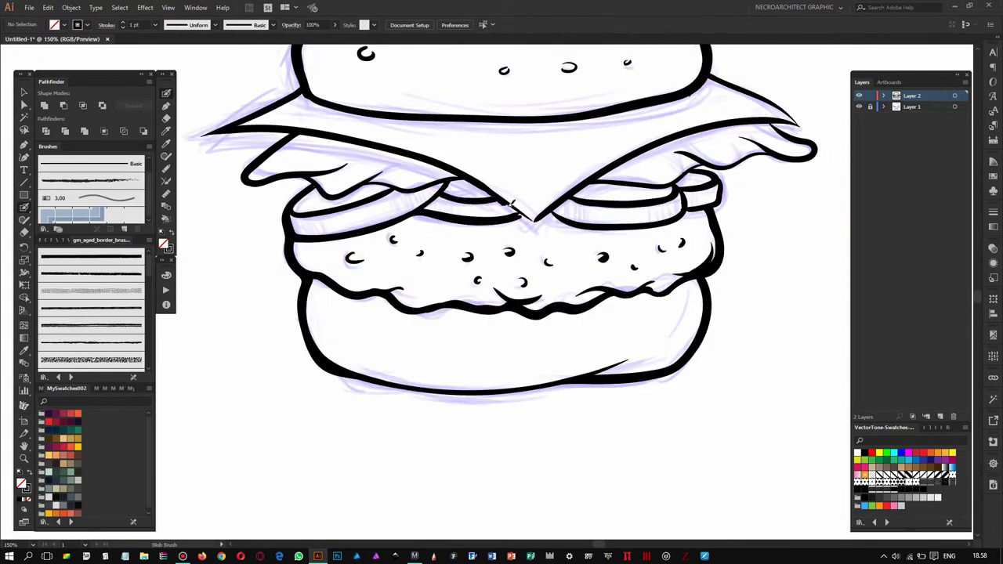
left_click_drag(532, 171, 584, 226)
left_click_drag(561, 167, 677, 167)
mouse_move(480, 164)
left_mouse_down()
mouse_move(540, 195)
mouse_move(420, 177)
mouse_move(399, 144)
left_mouse_up()
left_click_drag(474, 189, 459, 159)
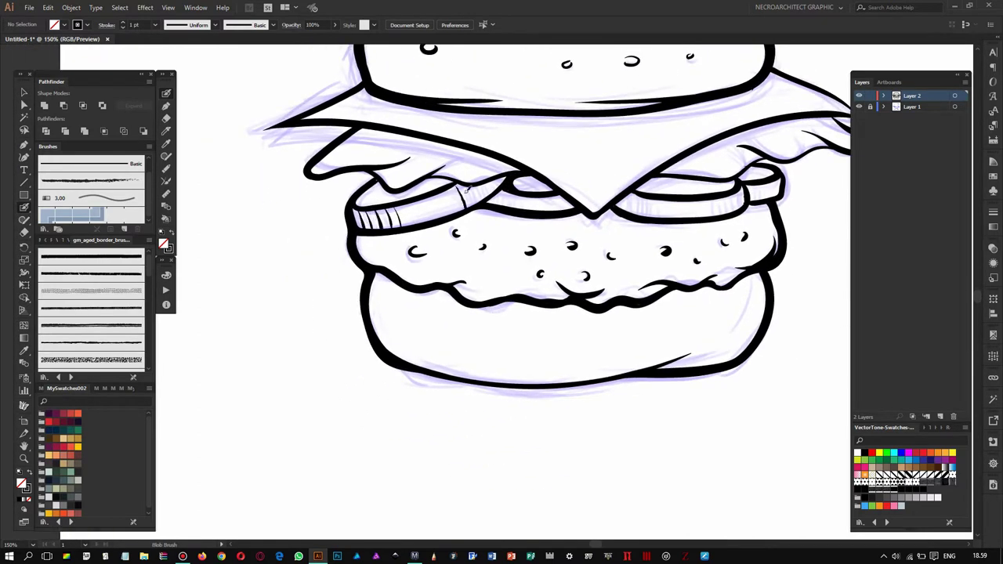
Thicken the edge between tomato and patty and the right tomato slice's bottom edge.
left_click_drag(521, 159, 618, 179)
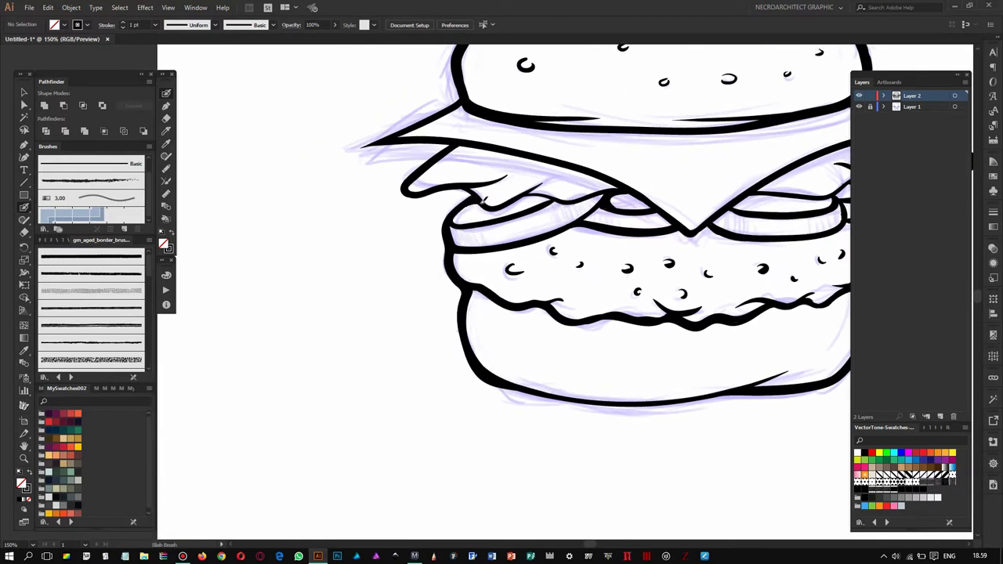
mouse_move(552, 220)
left_mouse_down()
mouse_move(582, 208)
mouse_move(472, 253)
left_mouse_up()
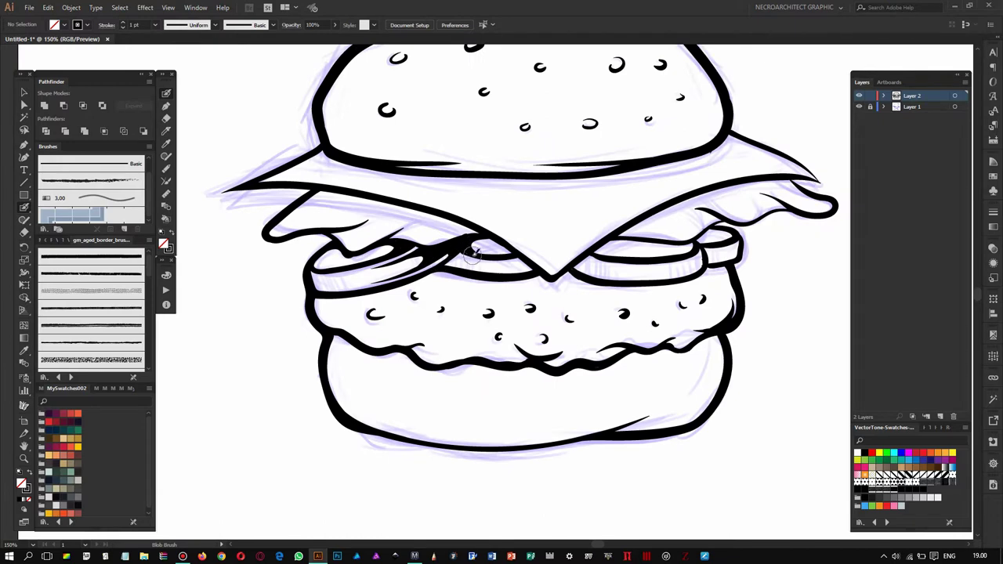
left_click_drag(625, 252, 594, 223)
left_click_drag(535, 245, 648, 248)
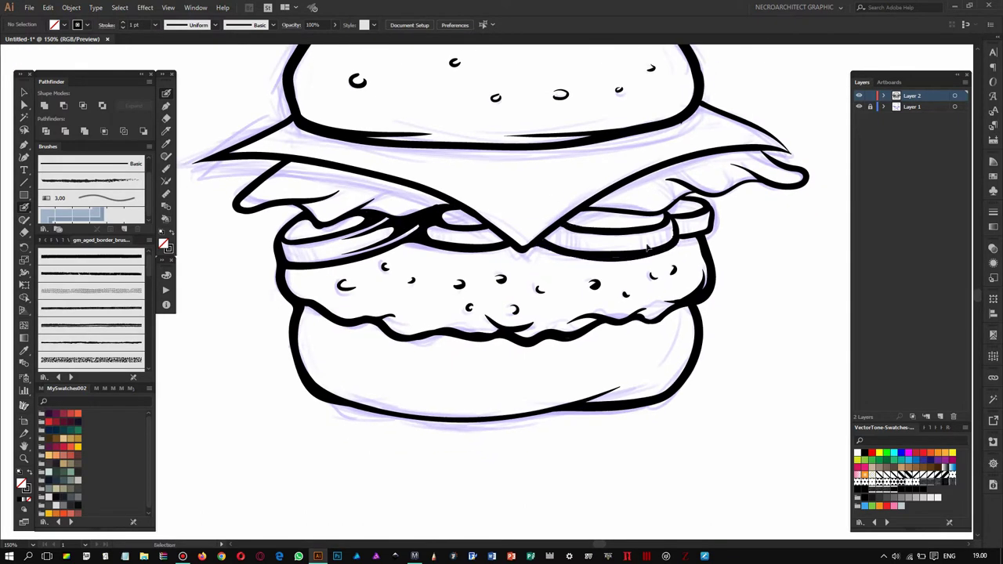
left_click_drag(384, 245, 462, 255)
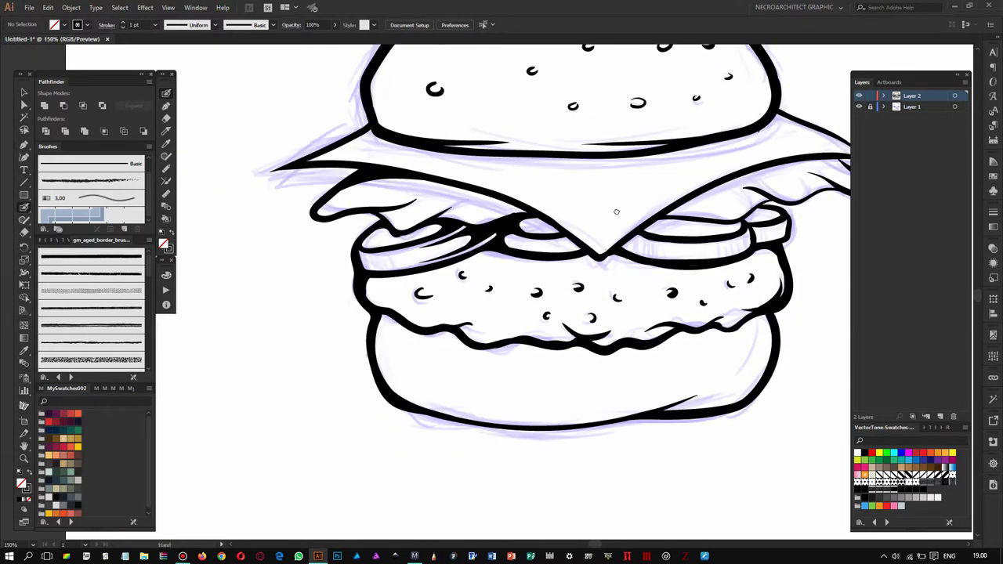
left_click_drag(433, 174, 315, 154)
left_click_drag(489, 231, 435, 249)
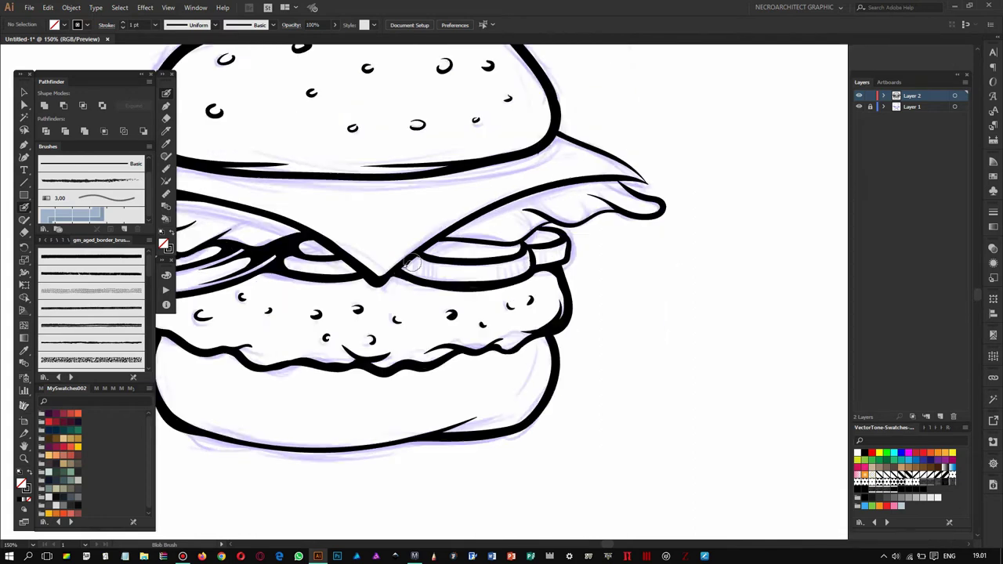
Pan around, zoom out to review the whole burger, then zoom in on the bottom bun.
key("f")
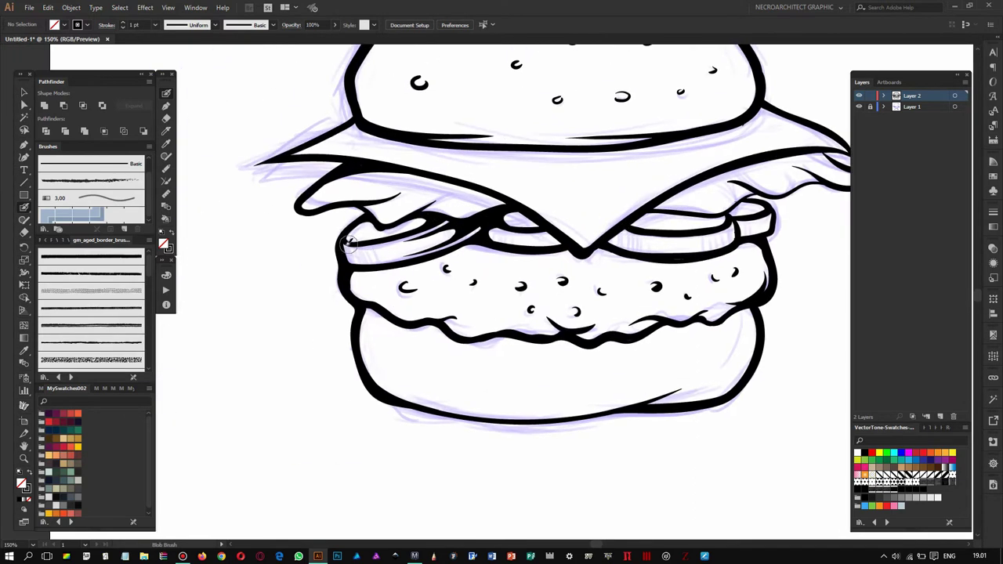
left_click_drag(453, 306, 443, 288)
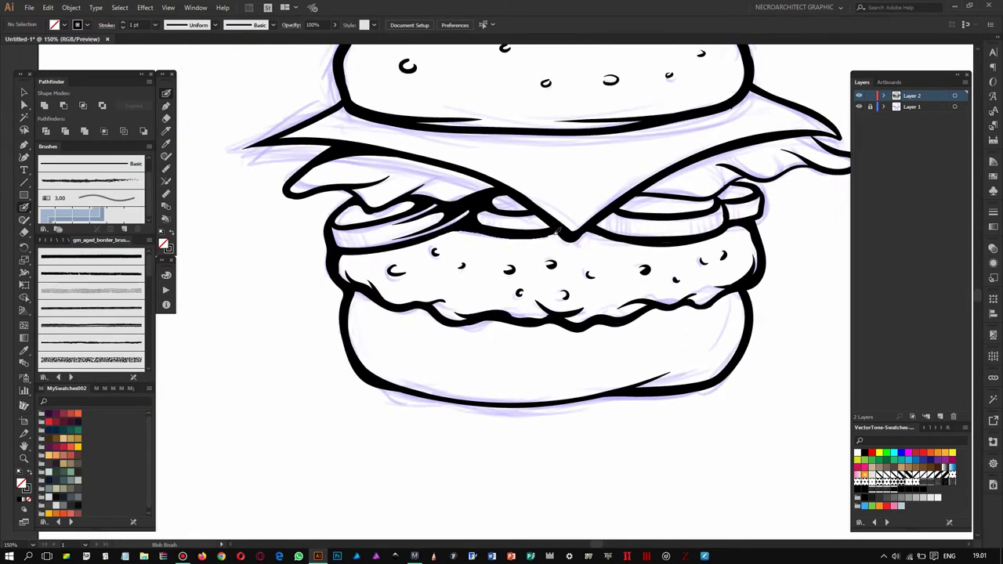
left_click_drag(684, 241, 634, 243)
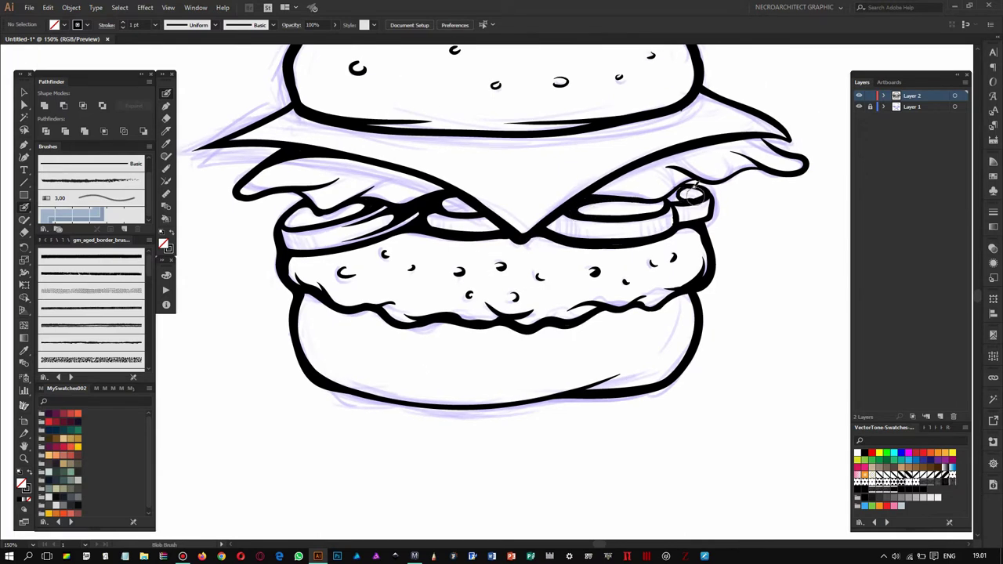
left_click_drag(690, 192, 757, 179)
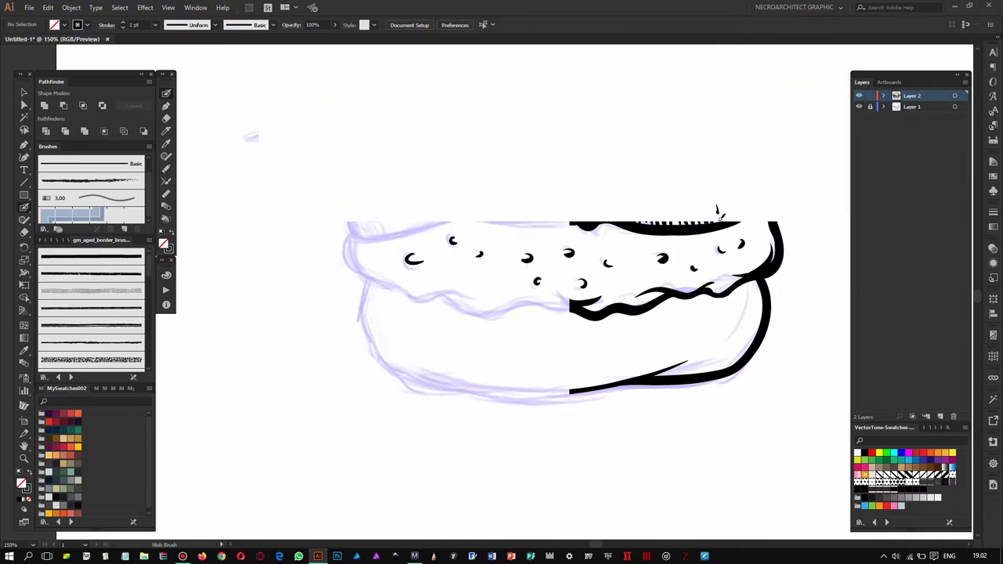
key("ctrl+minus")
key("ctrl+minus")
key("ctrl+minus")
key("ctrl+plus")
key("ctrl+plus")
key("ctrl+plus")
key("ctrl+plus")
Ink the lettuce edge under the top bun and thicken both sides of the bottom bun outline.
mouse_move(337, 217)
left_mouse_down()
mouse_move(595, 229)
mouse_move(813, 198)
left_mouse_up()
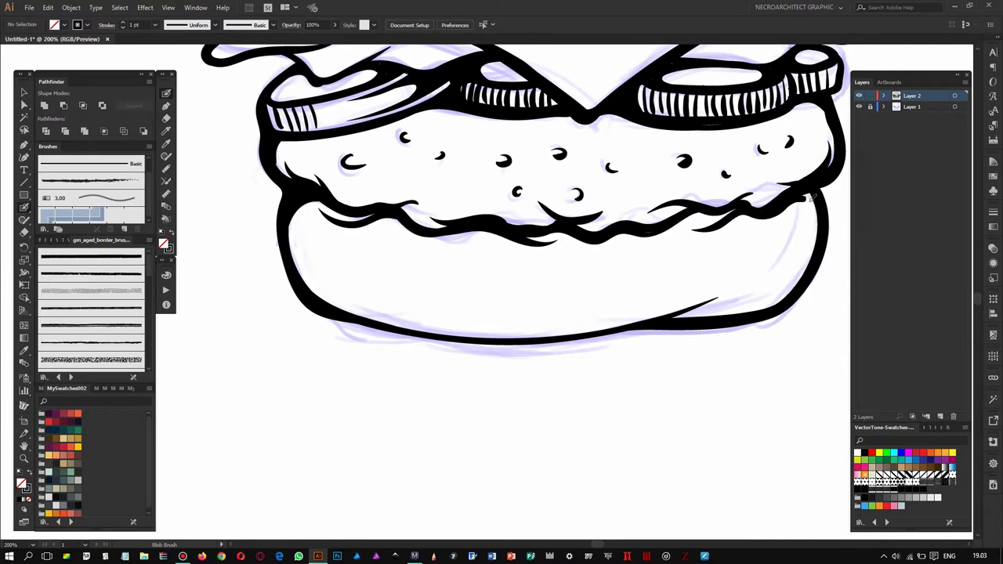
scroll(298, 245, "down", 1)
left_click_drag(373, 296, 643, 292)
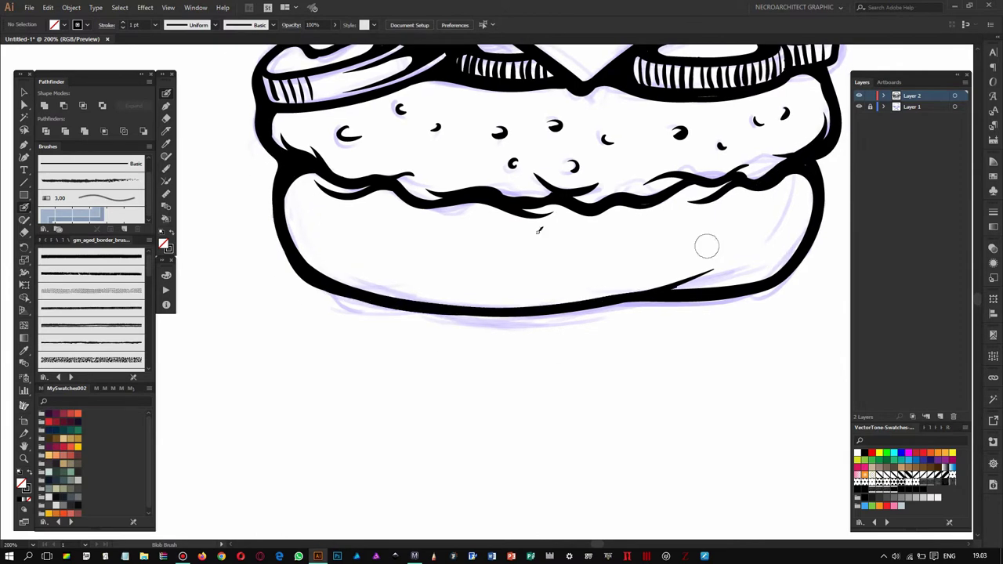
left_click_drag(502, 286, 428, 286)
left_click_drag(718, 215, 613, 284)
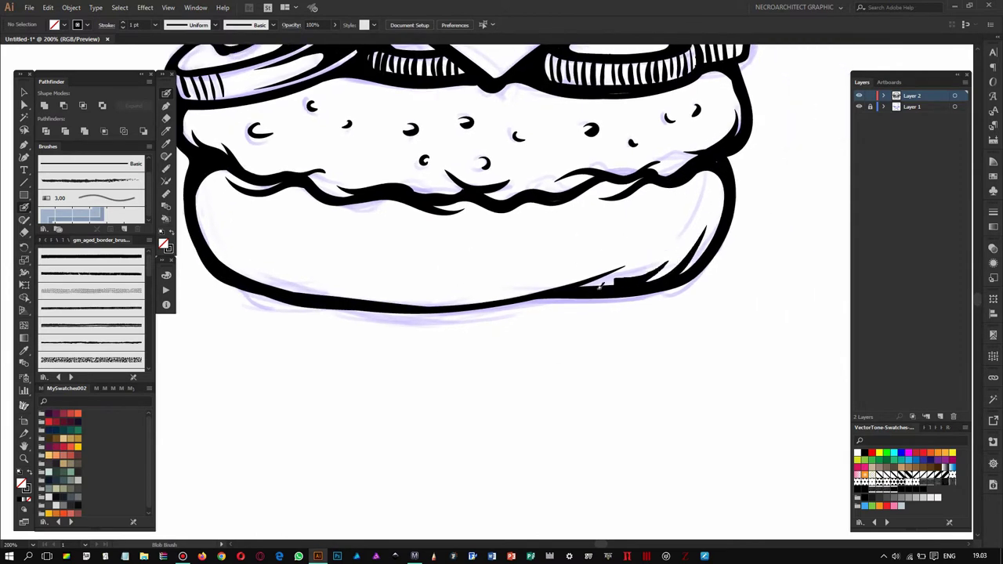
left_click_drag(549, 235, 594, 227)
left_click_drag(302, 246, 365, 292)
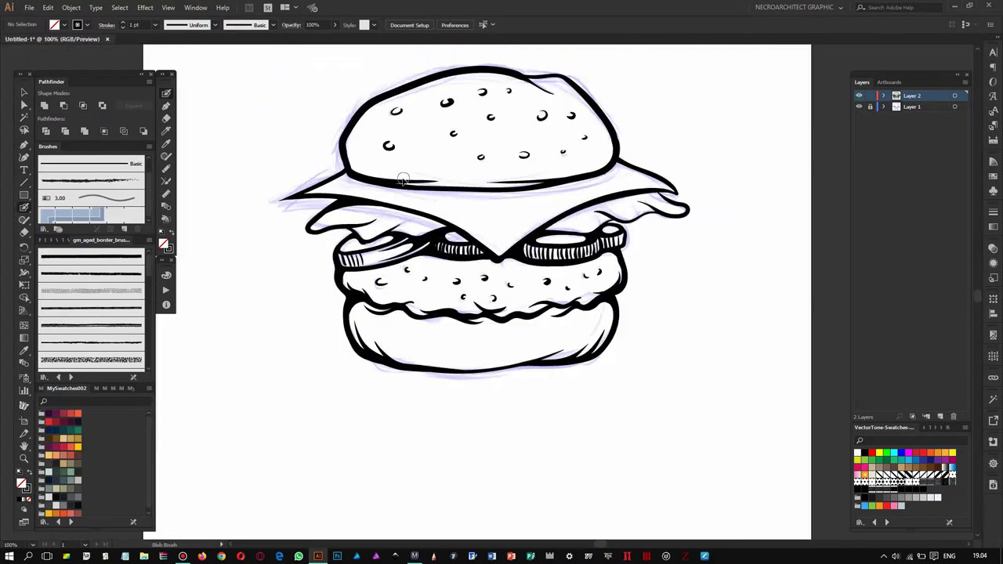
Thicken the top bun's left and lower-right outline and the line under the patty's right side.
left_click_drag(328, 153, 335, 203)
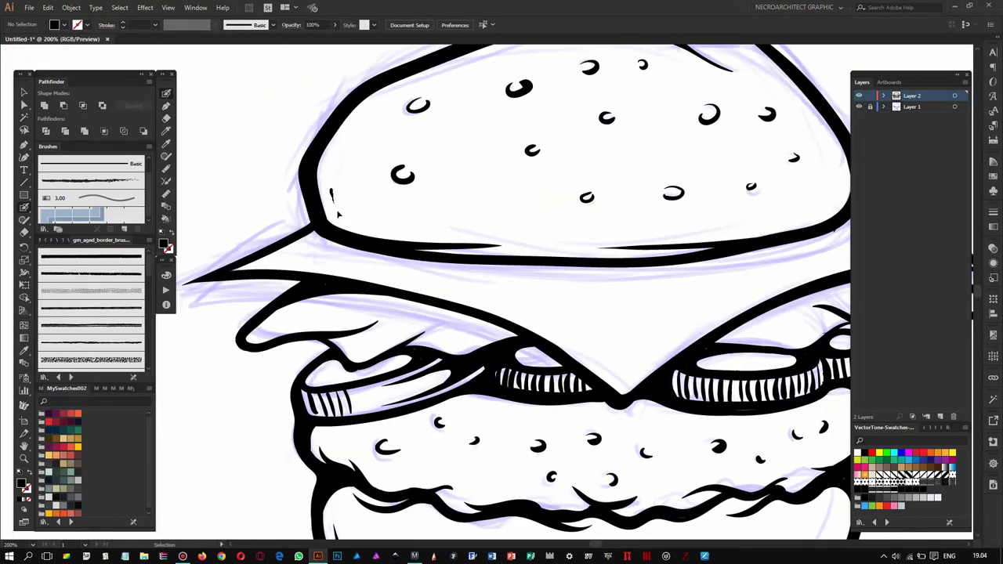
left_click_drag(860, 213, 694, 264)
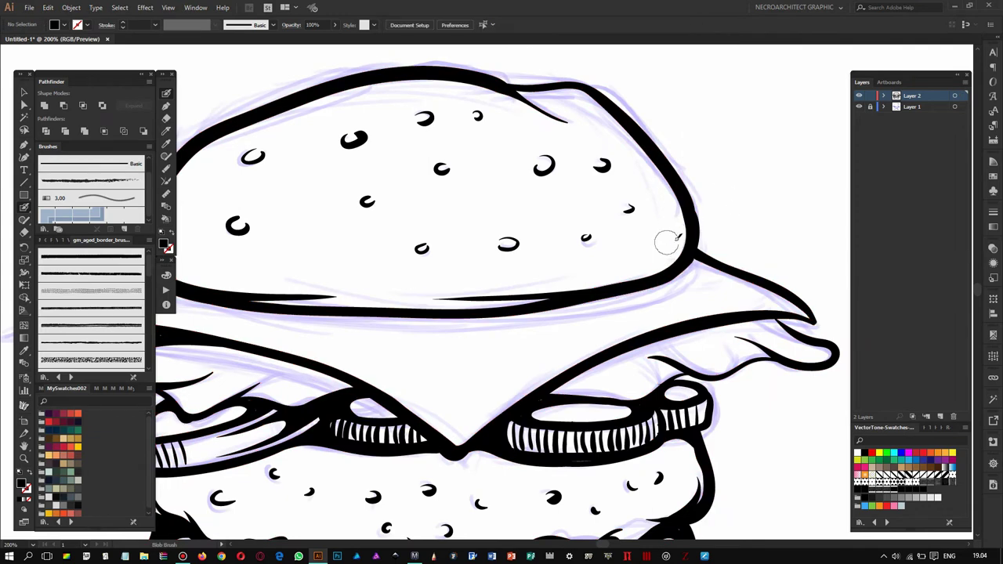
left_click_drag(672, 229, 663, 255)
scroll(577, 134, "up", 2)
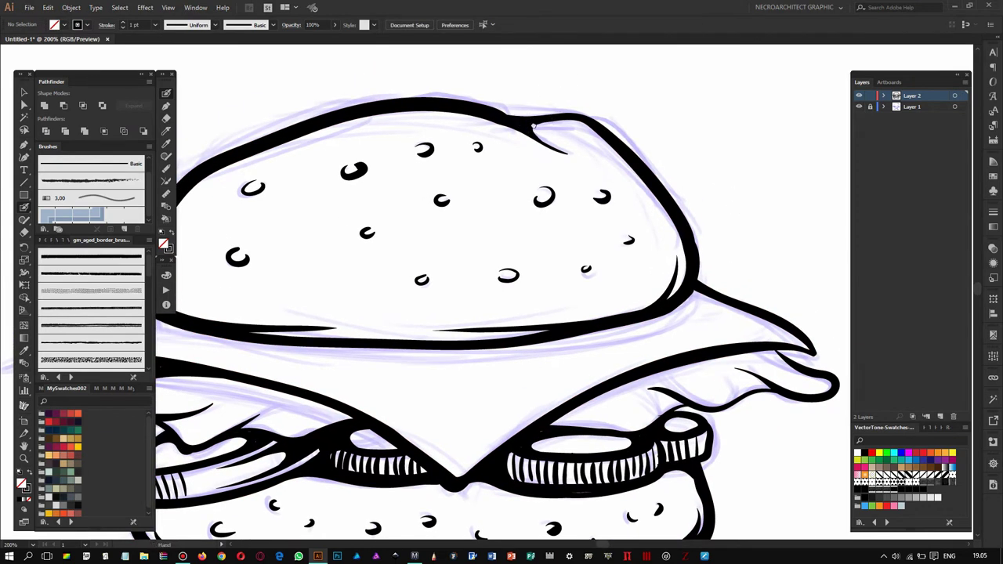
scroll(533, 126, "down", 5)
mouse_move(649, 219)
left_mouse_down()
mouse_move(547, 199)
mouse_move(727, 82)
left_mouse_up()
left_click_drag(580, 188, 663, 181)
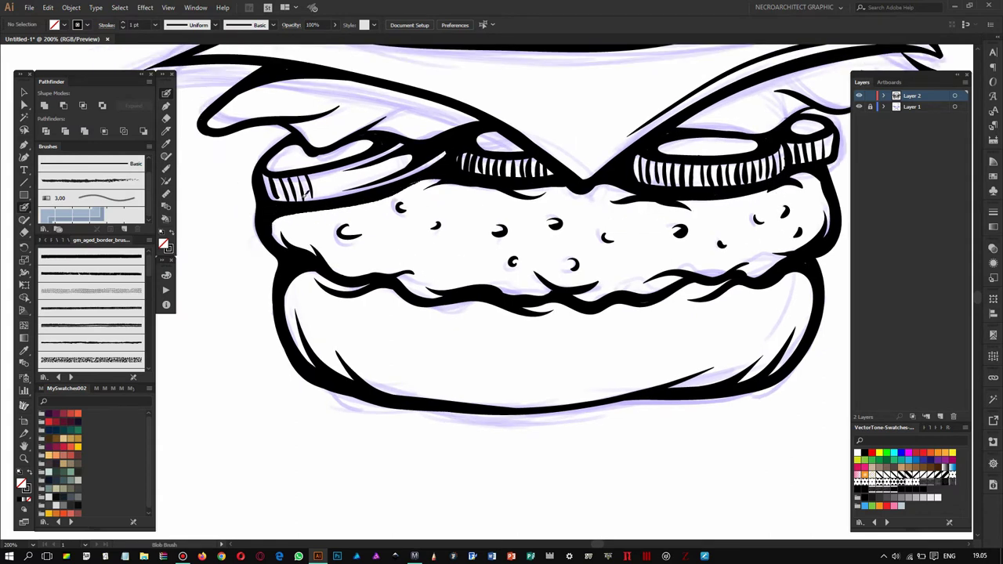
Thicken the lower edge of the lettuce curl, scrolling around to inspect the line work.
scroll(465, 200, "down", 2)
scroll(549, 235, "right", 3)
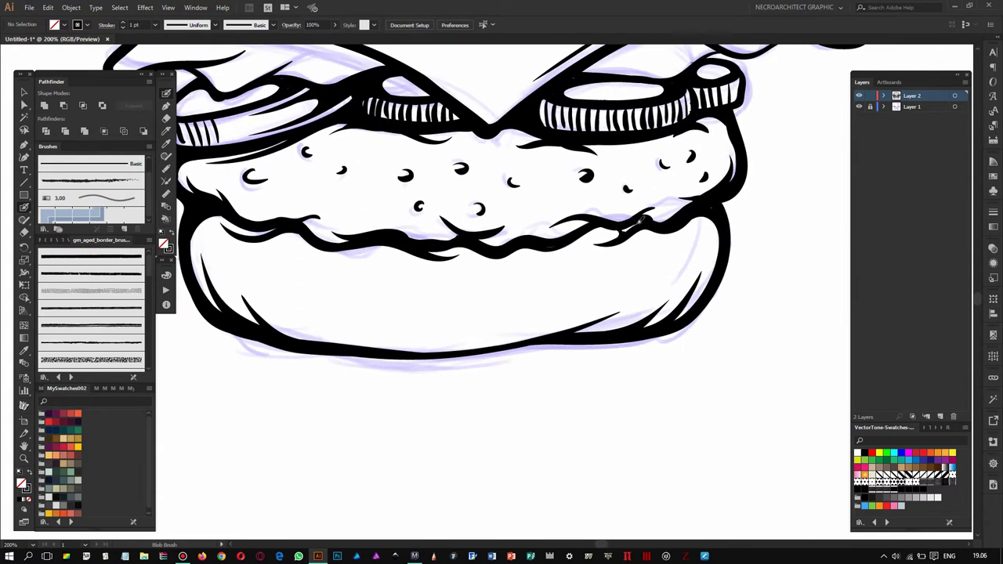
scroll(399, 228, "up", 2)
scroll(459, 212, "left", 3)
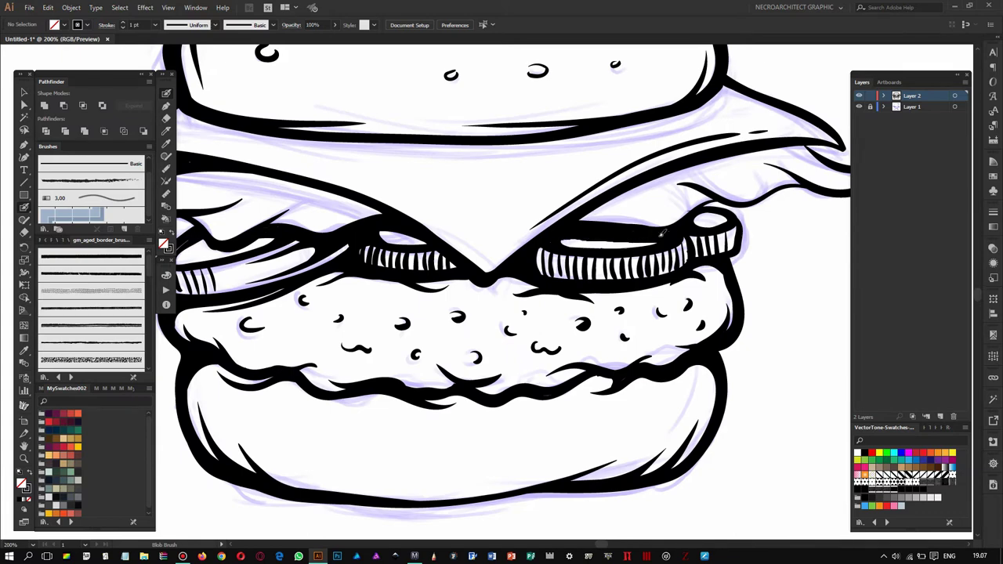
scroll(664, 206, "up", 1)
scroll(674, 192, "right", 2)
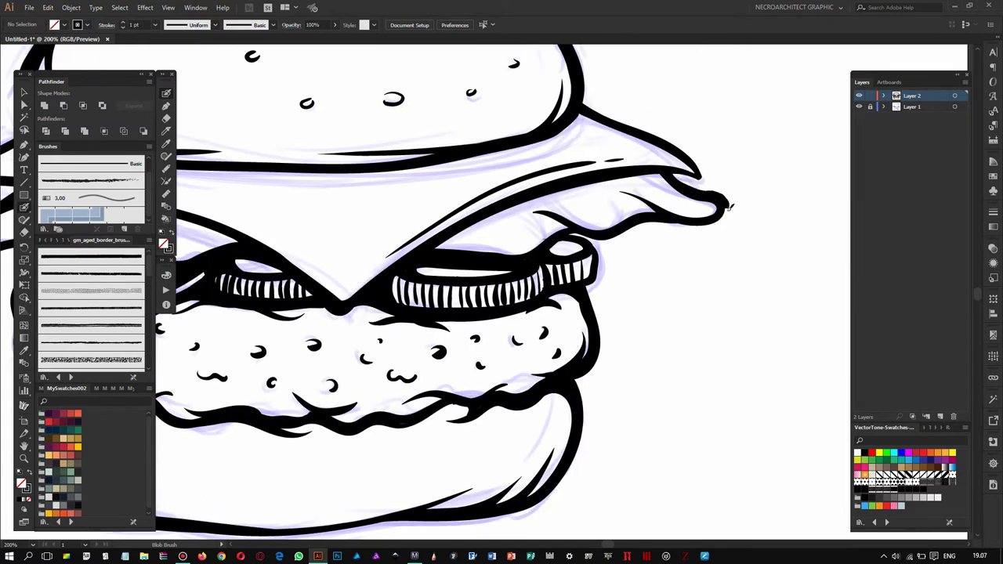
scroll(587, 229, "down", 2)
scroll(588, 229, "left", 3)
scroll(420, 190, "left", 4)
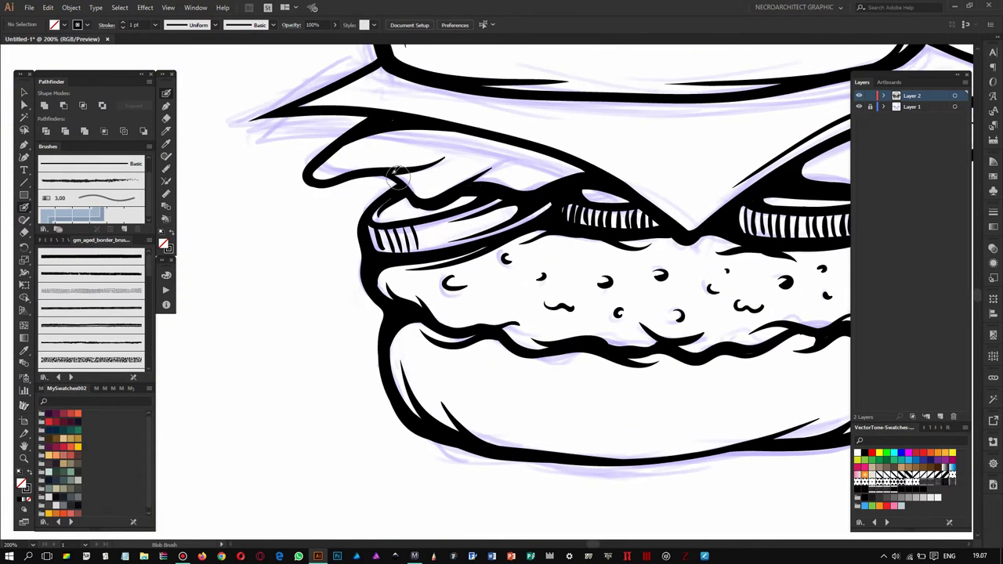
left_click_drag(316, 160, 440, 203)
scroll(522, 153, "down", 2)
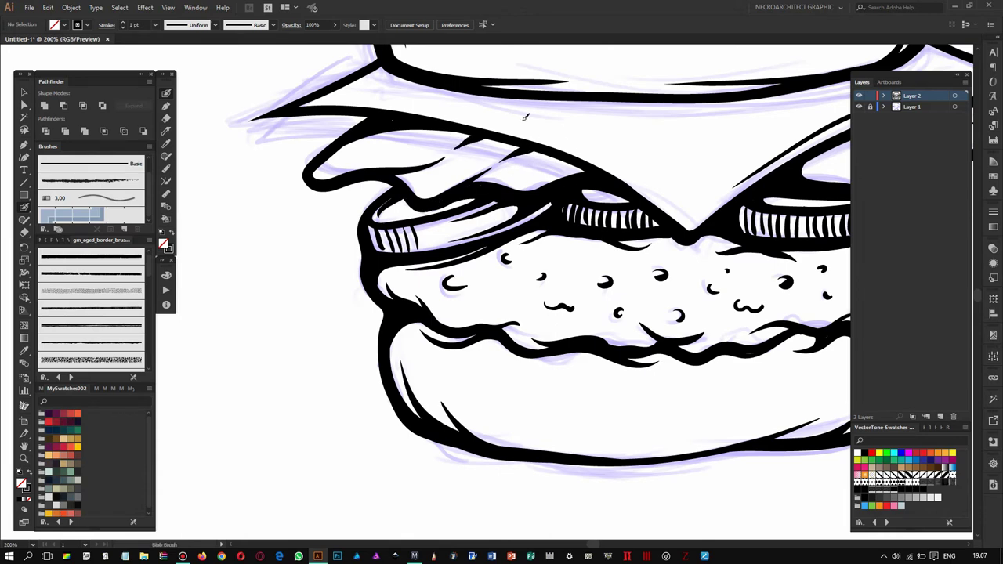
scroll(531, 197, "up", 2)
scroll(381, 176, "up", 2)
scroll(470, 163, "down", 2)
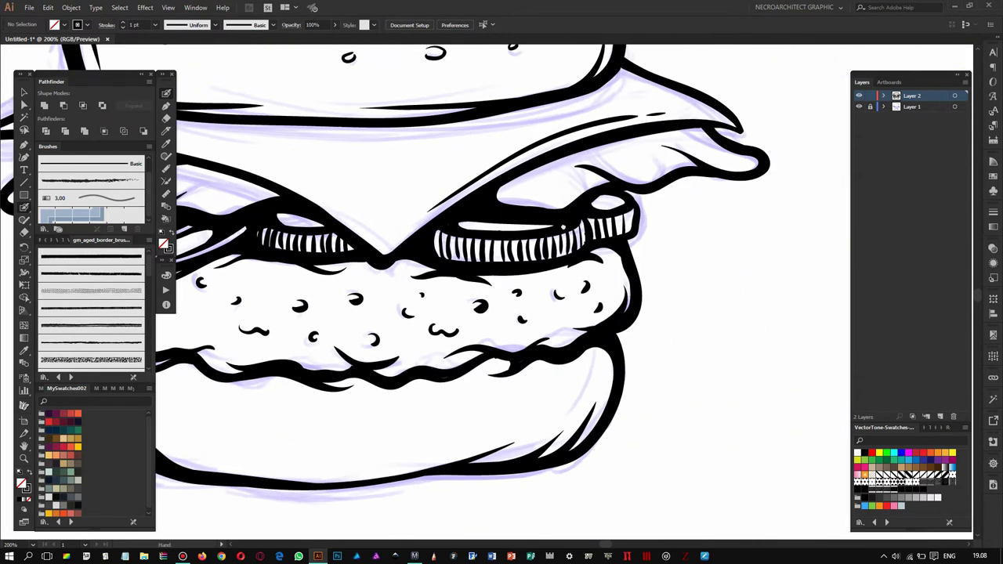
scroll(361, 196, "up", 2)
scroll(441, 171, "down", 1)
scroll(488, 217, "down", 1)
scroll(509, 259, "down", 2)
scroll(559, 299, "up", 2)
scroll(558, 299, "up", 1)
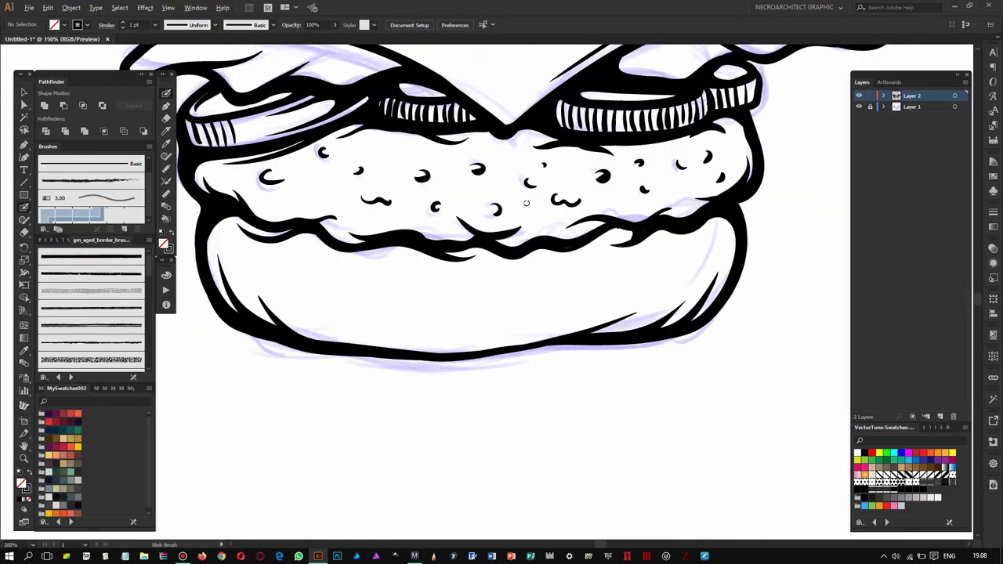
scroll(558, 300, "down", 4)
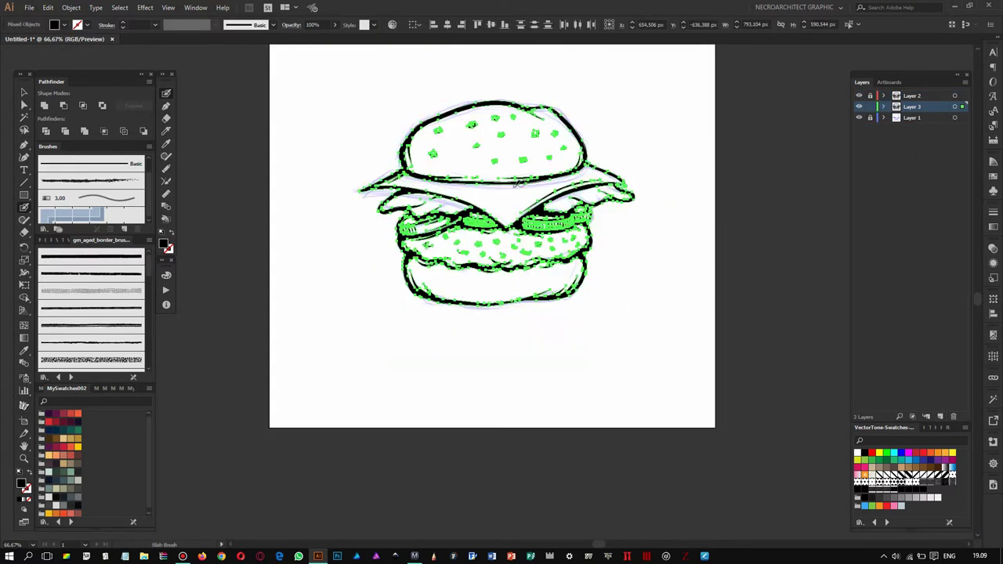
Draw a rectangle over the whole burger and turn its enclosed areas into Live Paint fills.
key("m")
left_click_drag(343, 80, 645, 382)
key("ctrl+a")
key("ctrl+alt+x")
Fill the buns tan and the cheese slice pale cream F7E8B5.
scroll(540, 191, "up", 1)
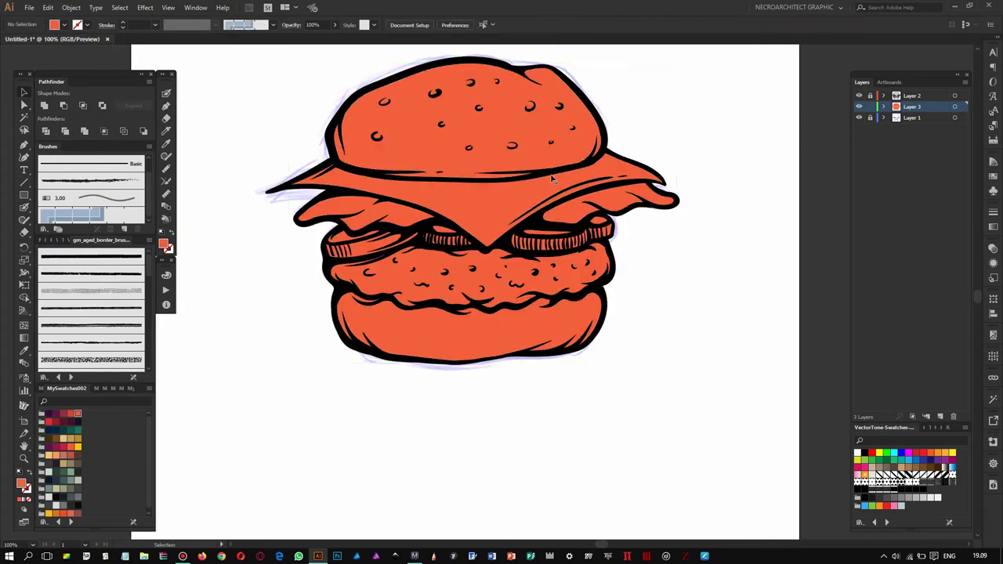
left_click(552, 179)
double_click(21, 483)
left_click(458, 137)
left_click(595, 205)
double_click(21, 484)
type("F7E8B5")
left_click(459, 137)
Fill the lettuce leaves green and the patty brown 93643A.
left_click(360, 229)
double_click(21, 483)
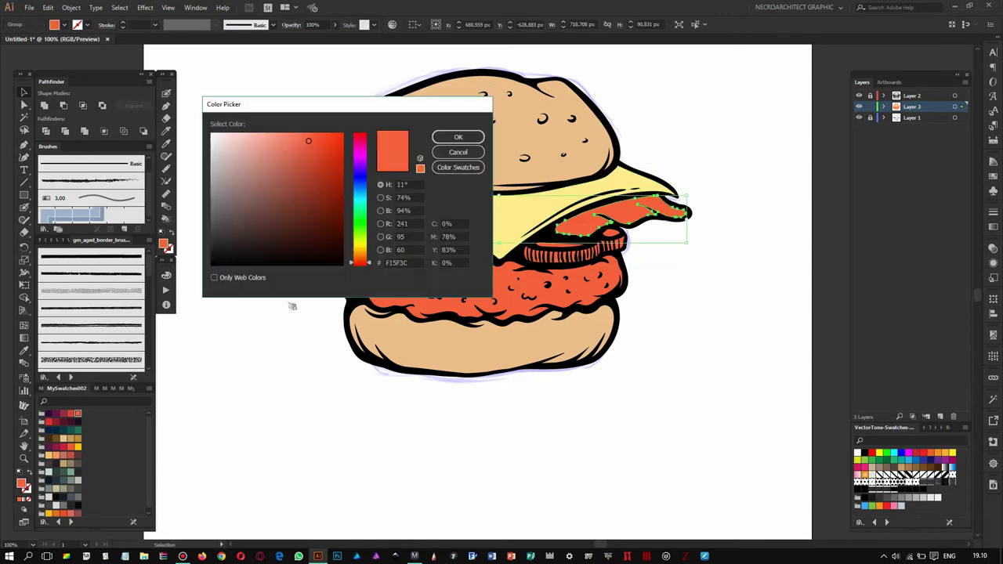
type("76F253")
left_click(458, 137)
key("ctrl+plus")
left_click(596, 290)
double_click(21, 483)
type("93643A")
left_click(458, 137)
Fill the tomato slices red.
scroll(537, 162, "down", 1)
left_click(517, 235)
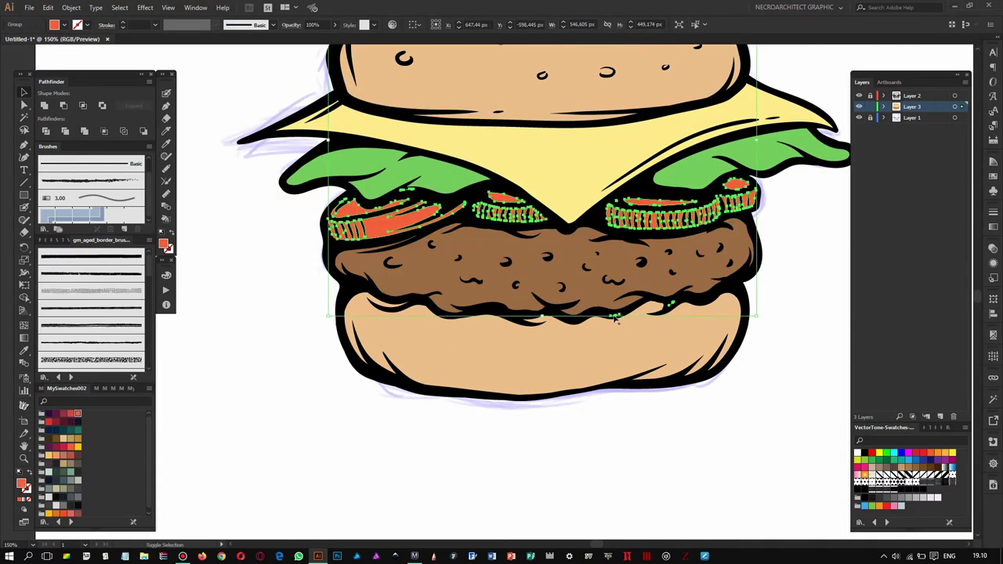
double_click(21, 483)
type("EF3F3F")
left_click(457, 134)
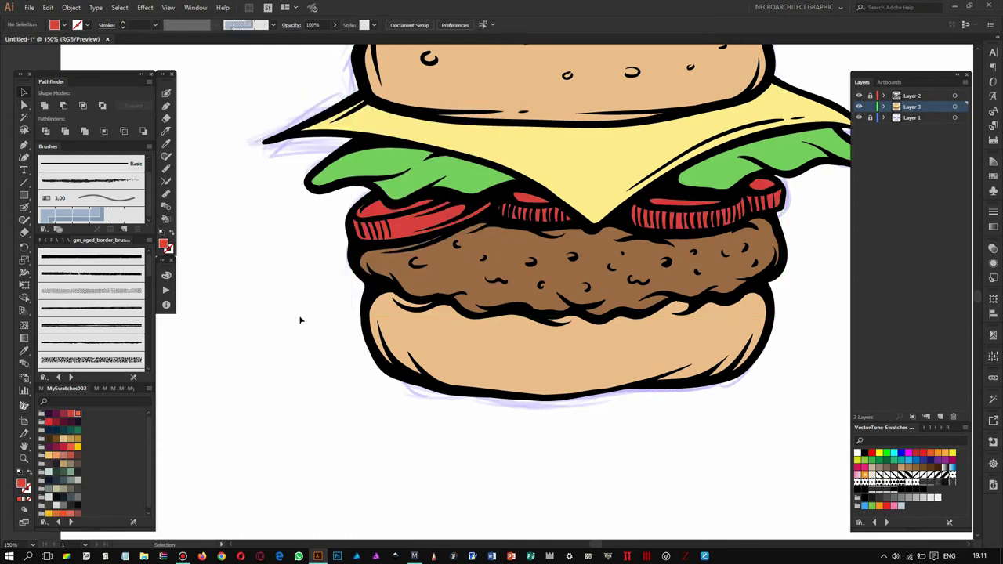
Add a new layer for the bun shading.
key("ctrl+0")
key("ctrl+l")
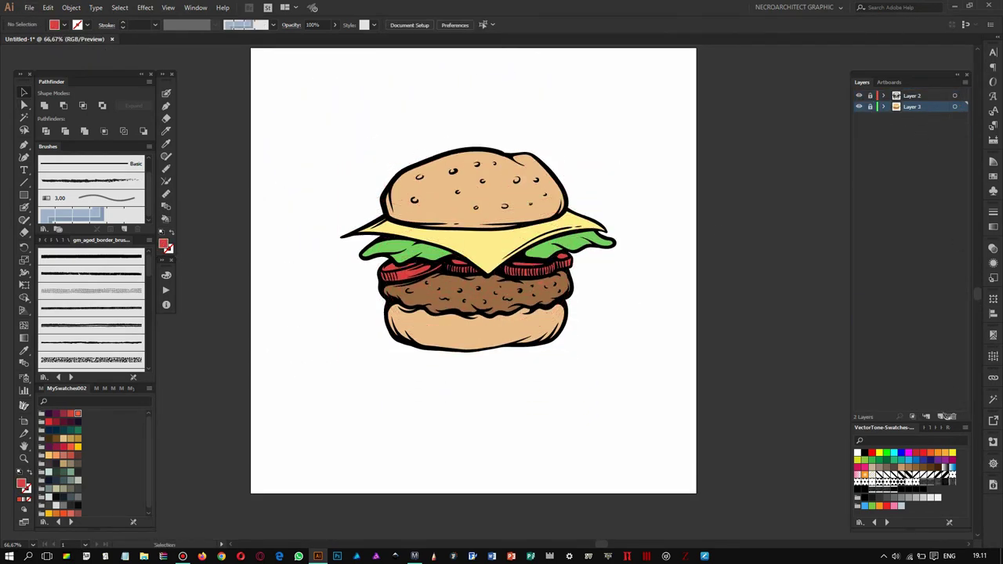
key("ctrl+1")
scroll(382, 201, "up", 2)
Blob Brush darker tan shading along the bottom bun's top edge and lower right.
key("shift+b")
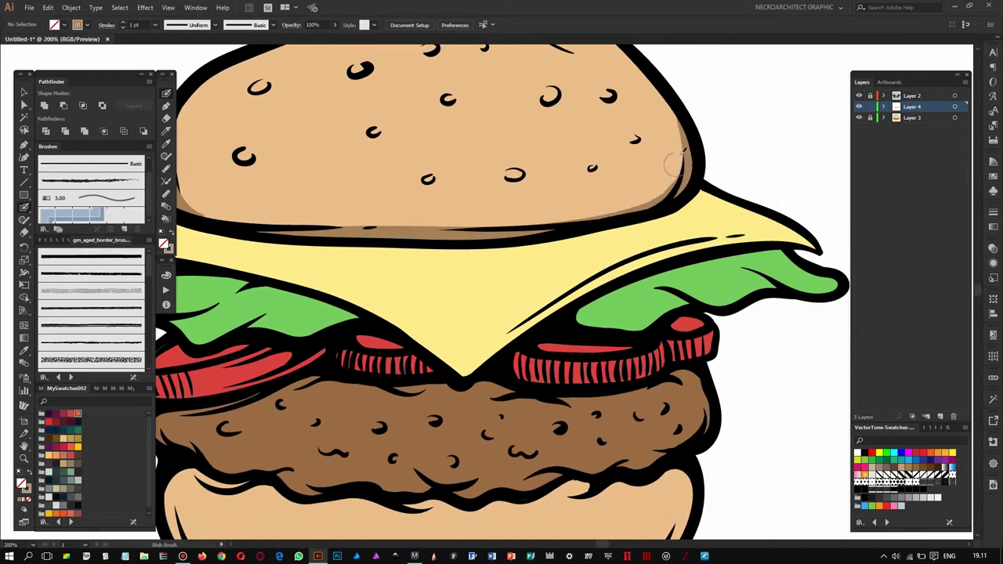
left_click_drag(357, 249, 451, 213)
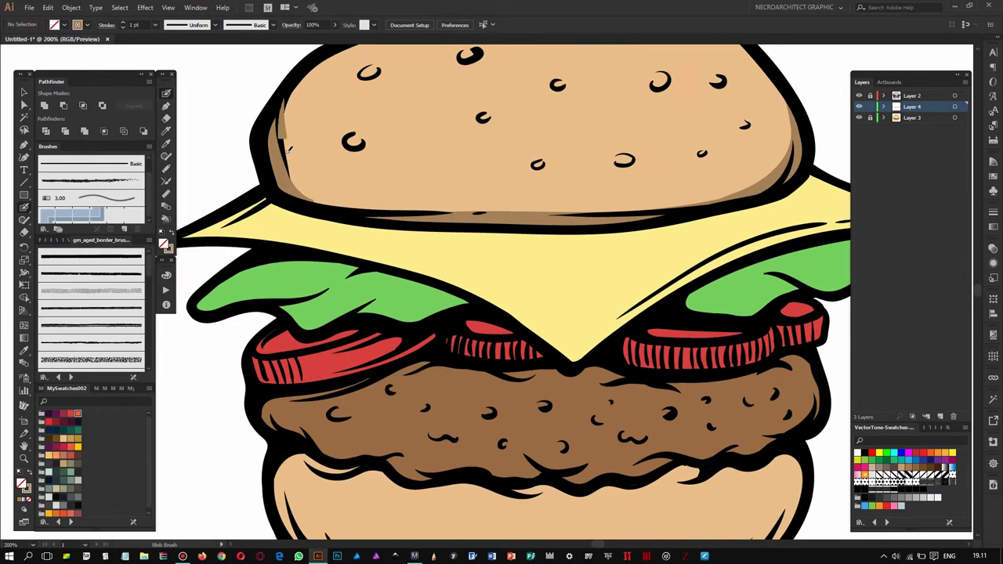
scroll(452, 213, "up", 3)
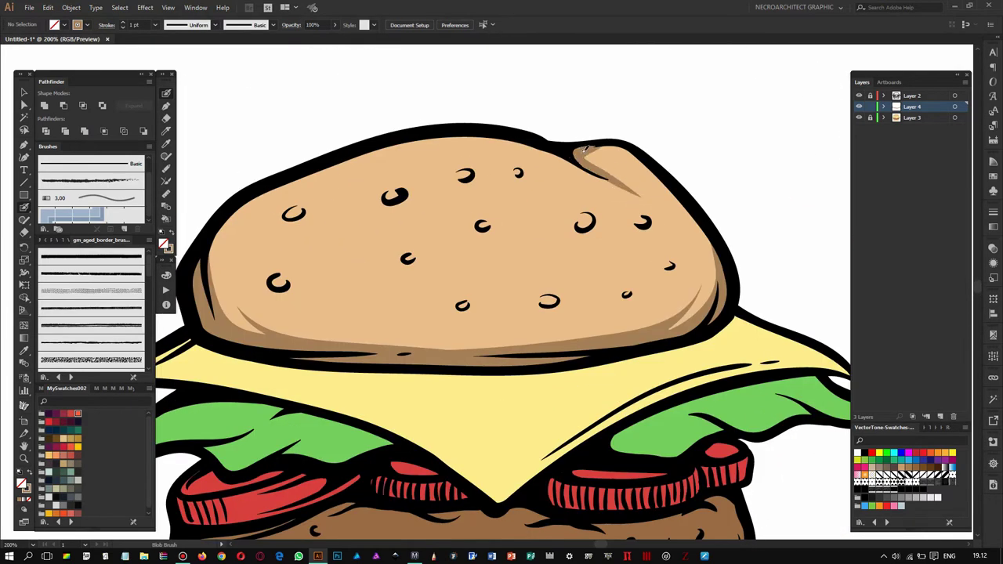
scroll(329, 258, "down", 5)
scroll(314, 339, "down", 1)
mouse_move(310, 262)
left_mouse_down()
mouse_move(692, 265)
mouse_move(634, 368)
mouse_move(647, 323)
left_mouse_up()
left_click_drag(730, 270, 592, 312)
scroll(592, 312, "down", 2)
left_click_drag(650, 259, 333, 251)
Add more darker tan shading to the bottom bun's left, lower and right edges.
scroll(333, 251, "up", 1)
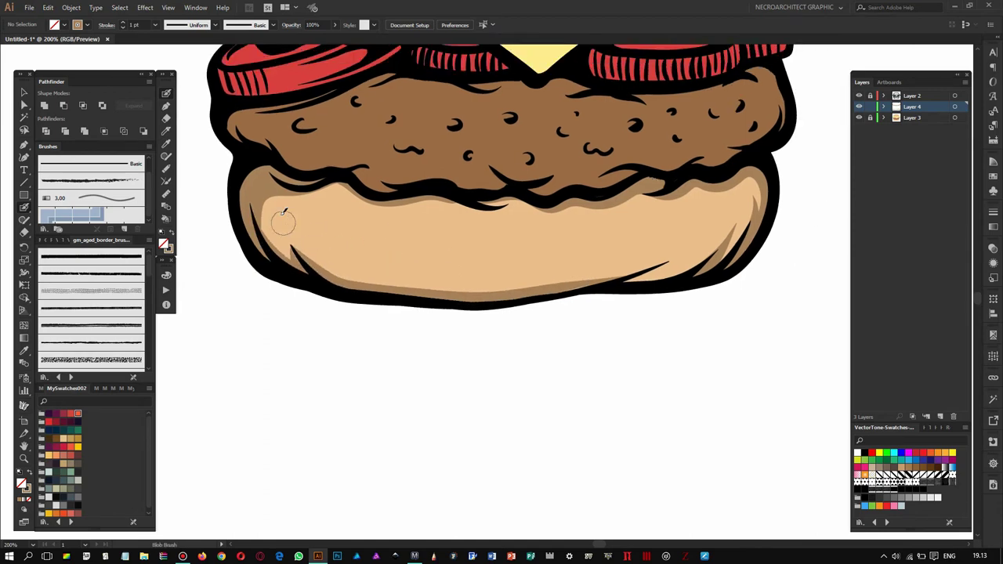
left_click_drag(280, 212, 286, 197)
scroll(656, 307, "up", 1)
left_click_drag(279, 246, 584, 262)
scroll(459, 251, "down", 2)
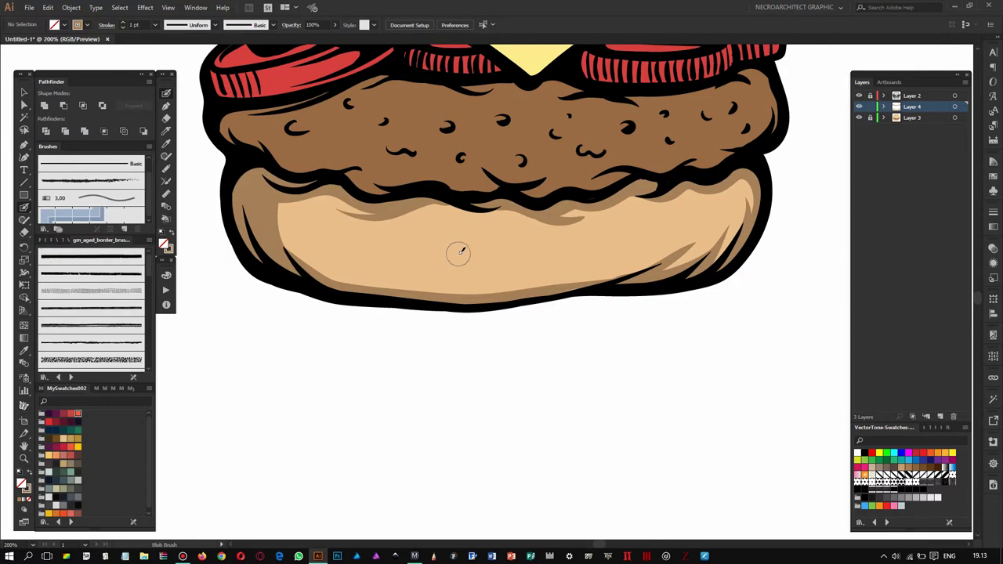
scroll(459, 251, "down", 3)
scroll(341, 211, "up", 3)
scroll(341, 212, "down", 1)
mouse_move(345, 329)
left_mouse_down()
mouse_move(717, 298)
mouse_move(744, 259)
left_mouse_up()
mouse_move(394, 147)
left_mouse_down()
mouse_move(478, 303)
mouse_move(463, 162)
left_mouse_up()
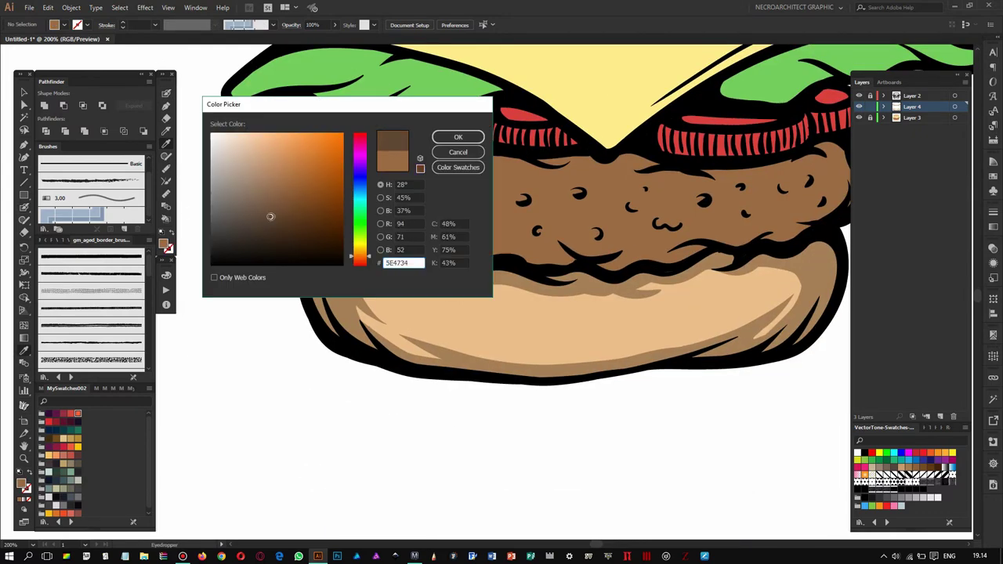
Choose a red shading colour for the tomato slices.
left_click_drag(592, 162, 502, 174)
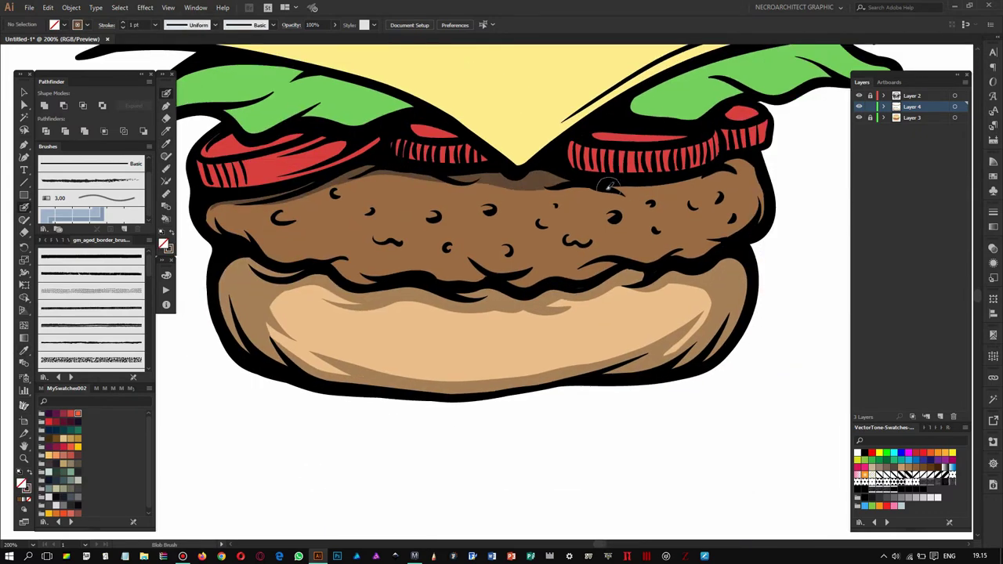
left_click_drag(621, 185, 649, 180)
scroll(649, 181, "left", 1)
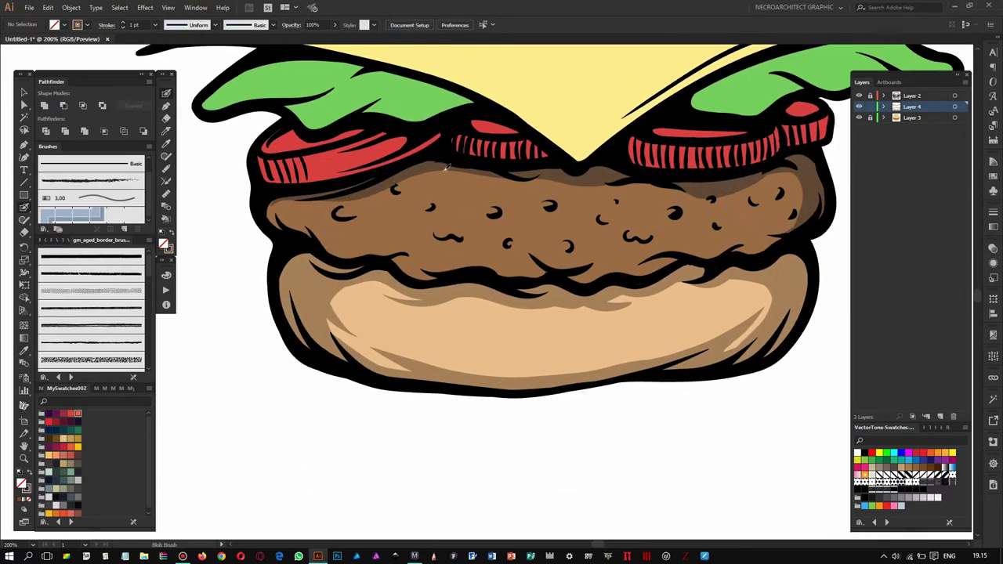
scroll(447, 188, "left", 2)
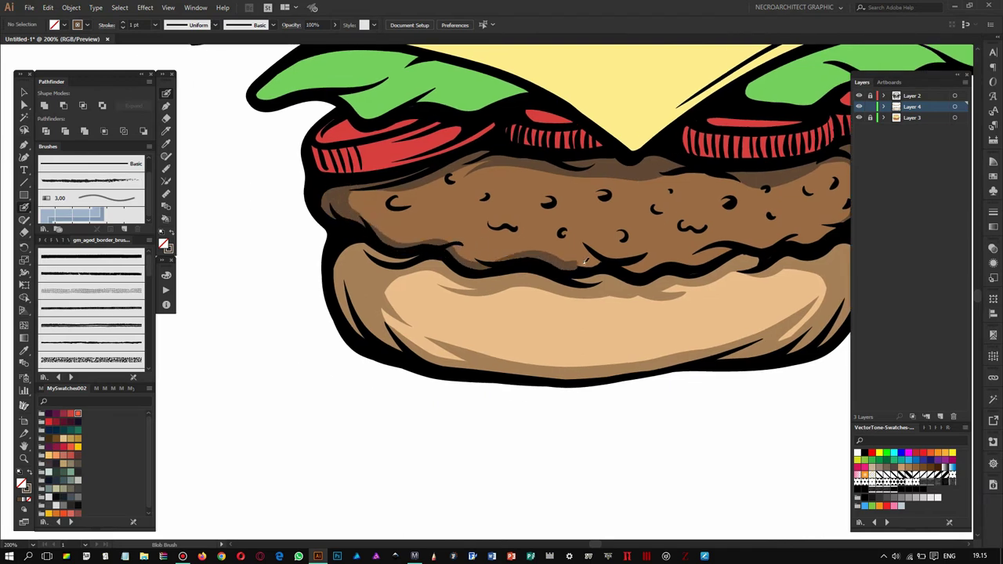
scroll(604, 239, "right", 1)
scroll(666, 235, "right", 1)
scroll(289, 189, "left", 1)
scroll(330, 181, "left", 1)
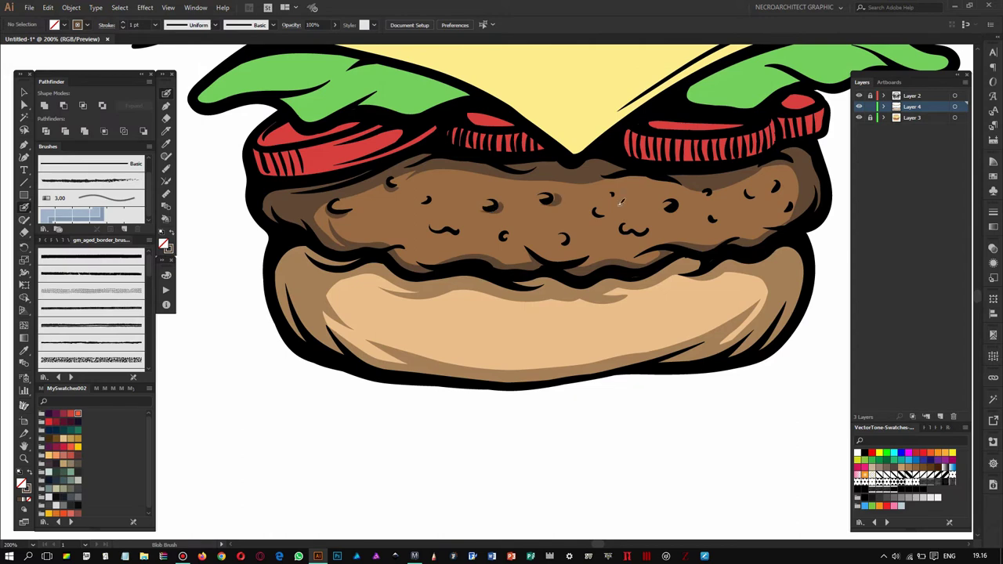
key("ctrl+minus")
key("ctrl+minus")
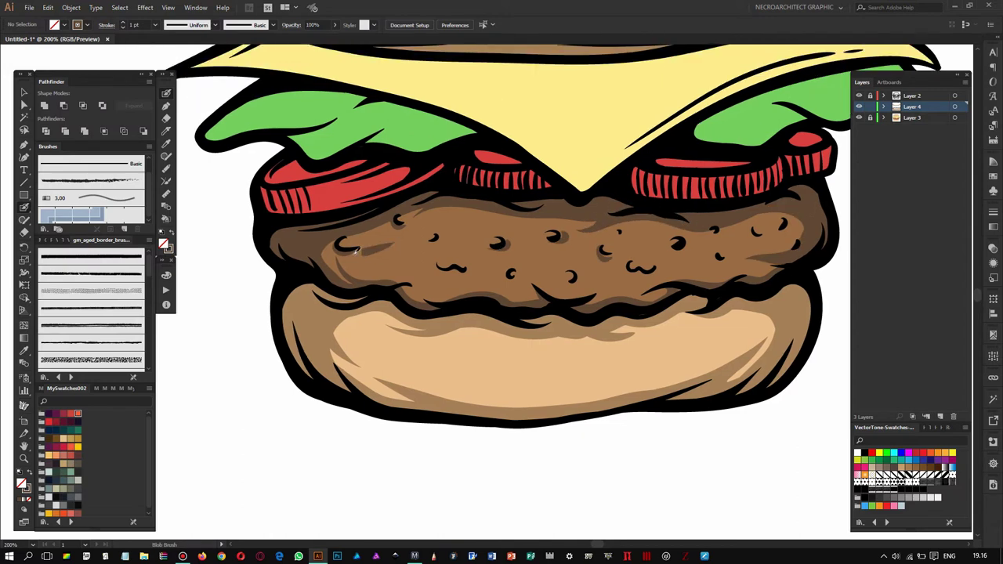
key("ctrl+plus")
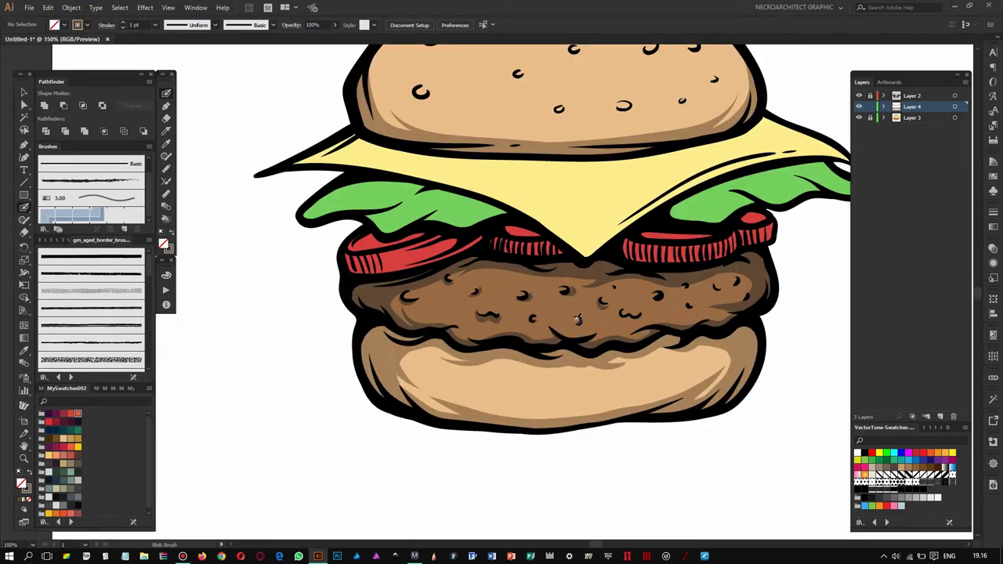
double_click(26, 488)
left_click(466, 135)
Paint darker red shading on the left tomato slice.
left_click_drag(348, 244, 423, 235)
double_click(26, 488)
left_click(466, 134)
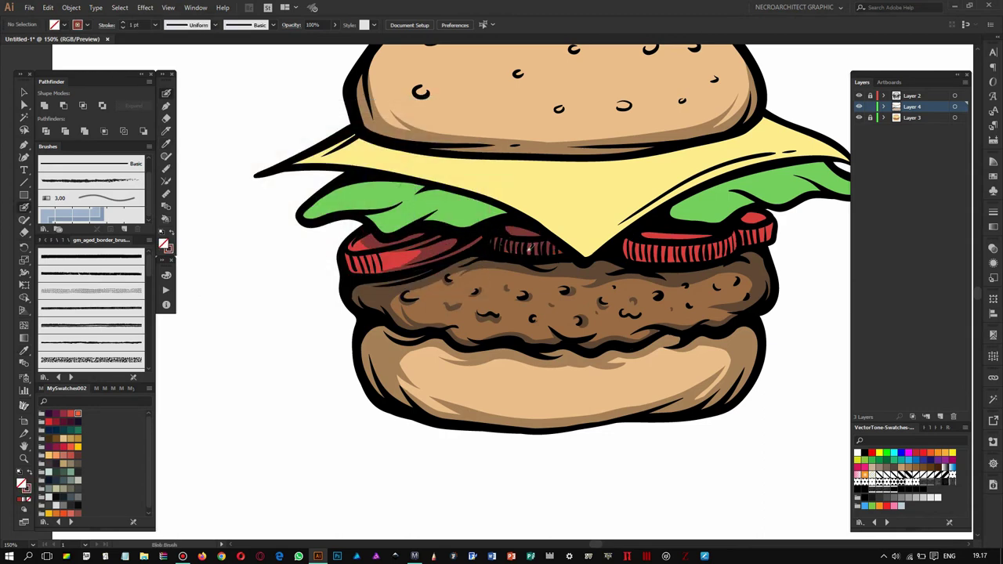
scroll(543, 243, "right", 3)
scroll(586, 233, "right", 2)
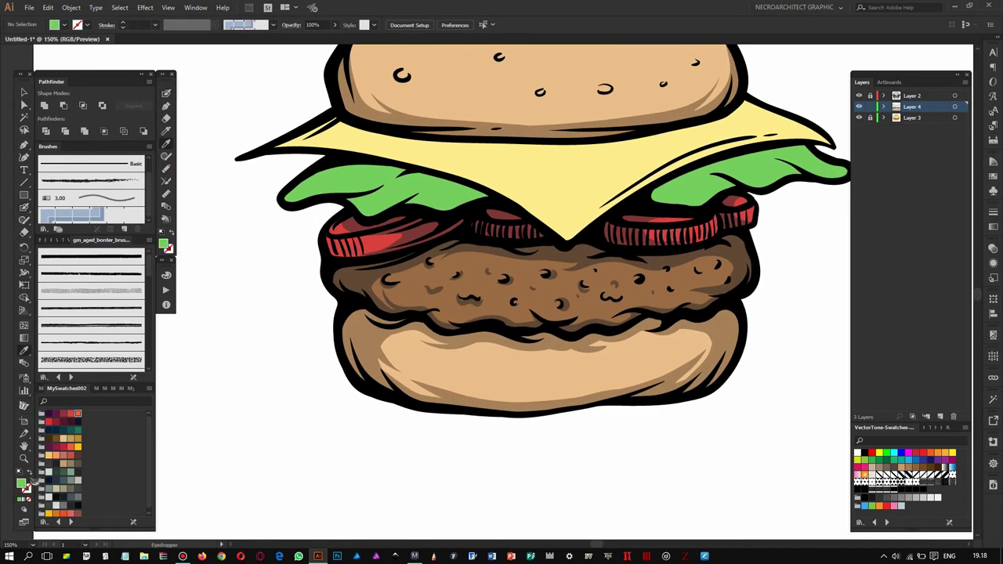
Choose a darker yellow shading colour for the cheese.
double_click(22, 485)
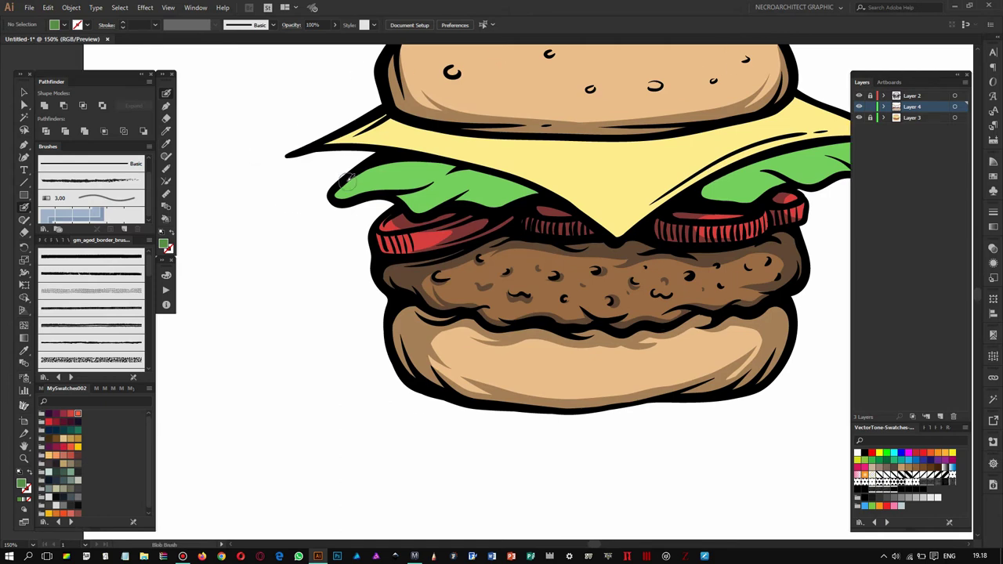
left_click_drag(442, 184, 468, 180)
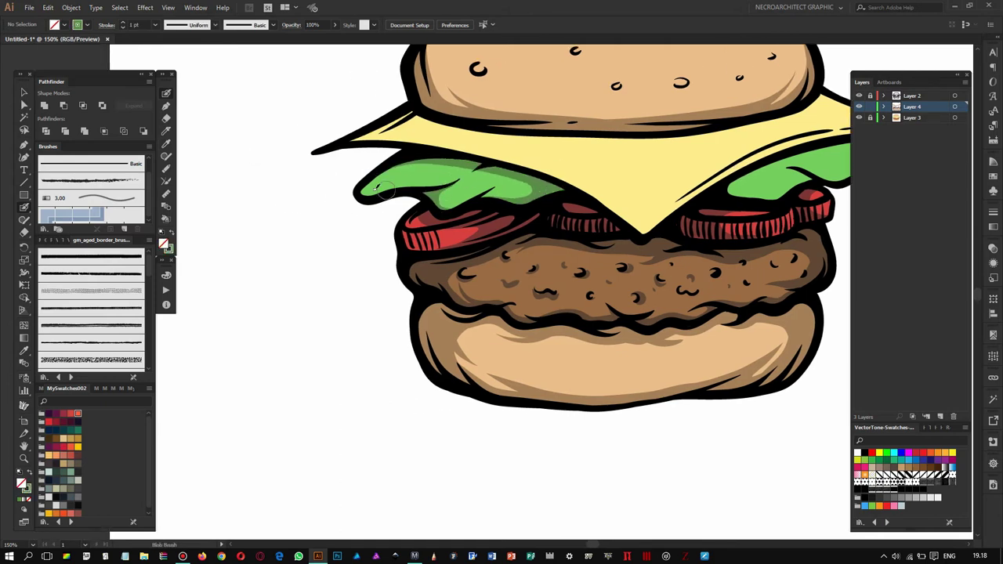
left_click_drag(513, 181, 380, 192)
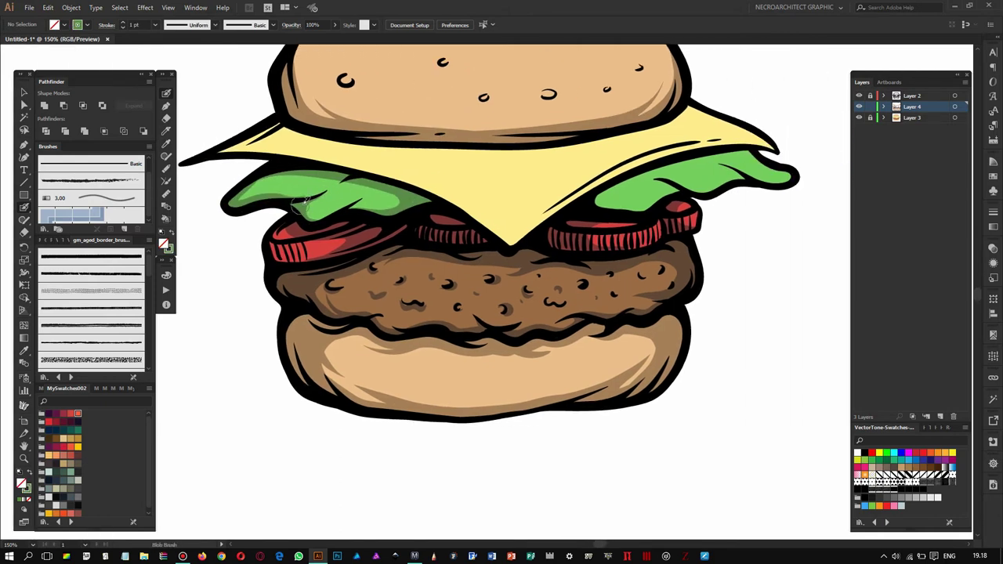
left_click_drag(749, 179, 646, 187)
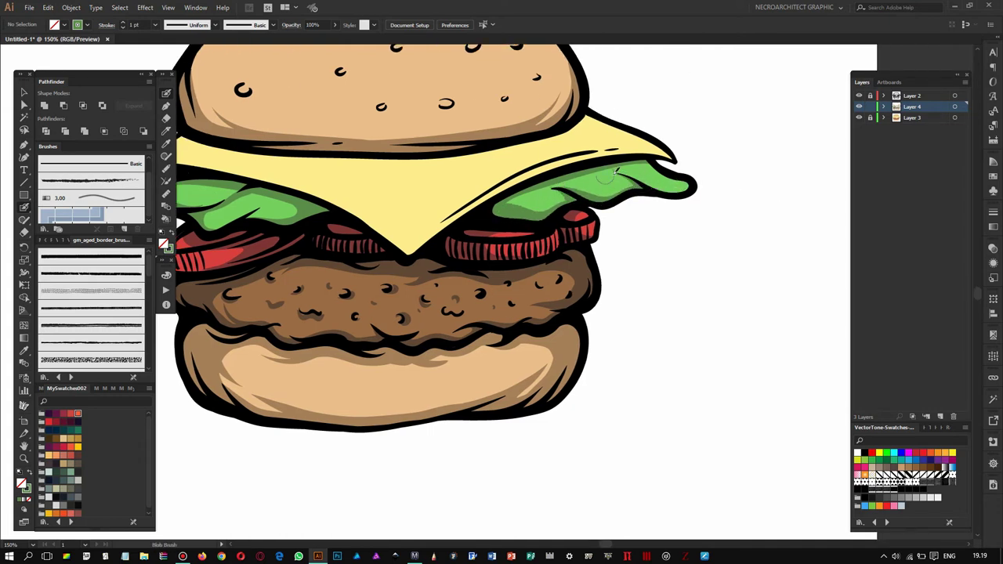
left_click_drag(607, 179, 764, 228)
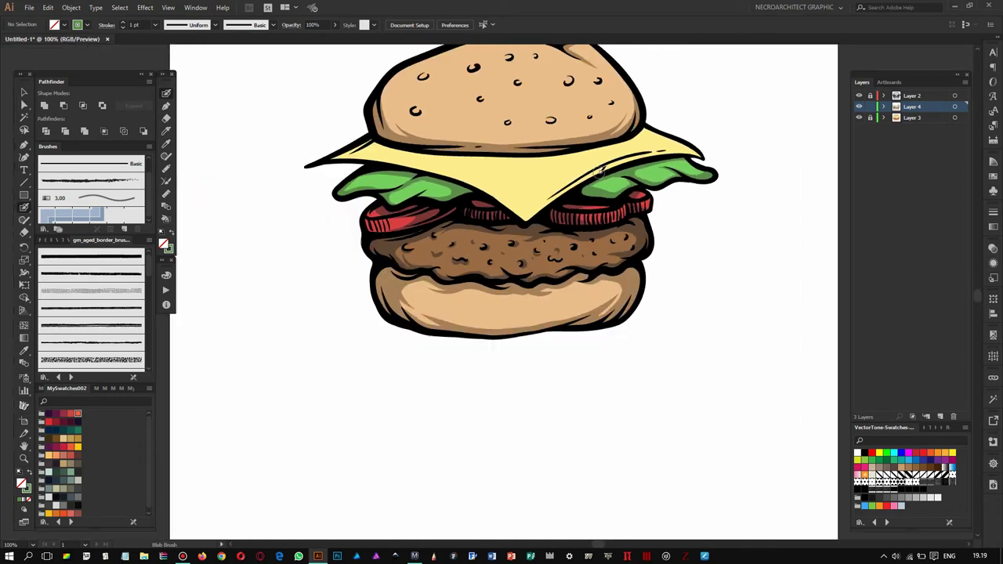
double_click(21, 482)
key("Return")
Paint darker yellow shading on the cheese under the top bun and along its lower edges.
mouse_move(347, 188)
left_mouse_down()
mouse_move(748, 168)
mouse_move(686, 204)
left_mouse_up()
key("shift+x")
mouse_move(235, 221)
left_mouse_down()
mouse_move(579, 233)
mouse_move(562, 204)
left_mouse_up()
left_click_drag(511, 291, 615, 227)
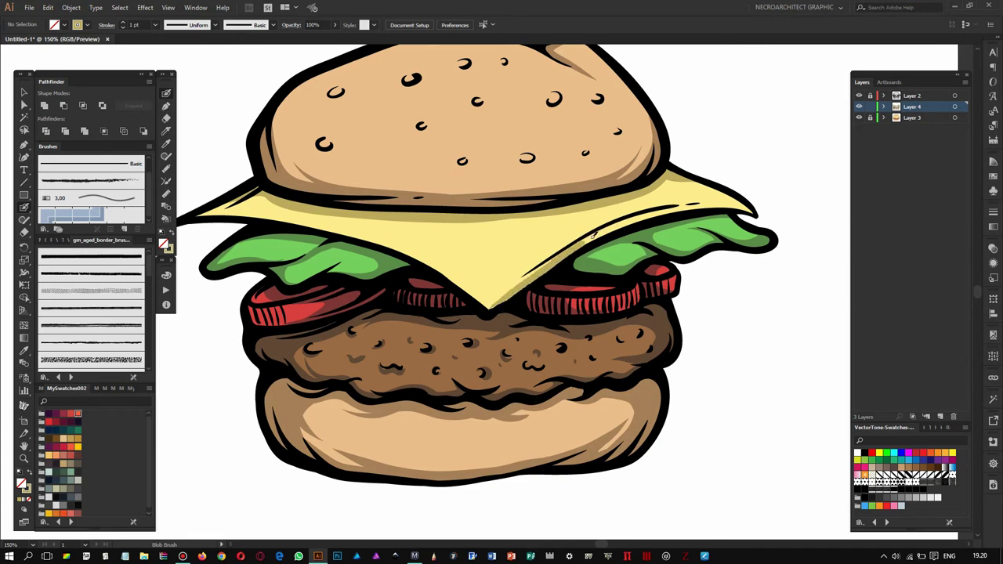
left_click_drag(530, 224, 565, 210)
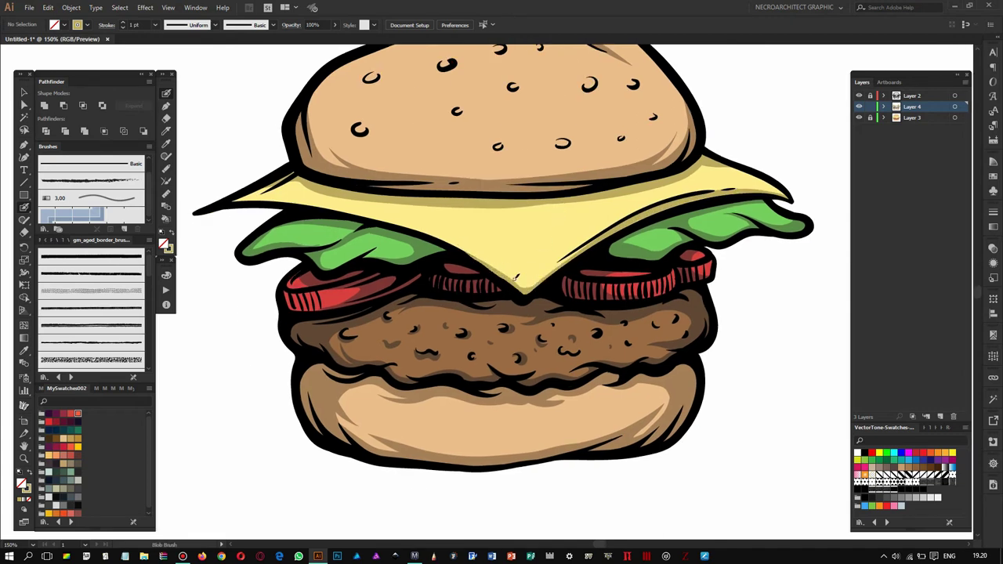
left_click_drag(498, 266, 527, 265)
left_click_drag(477, 233, 566, 275)
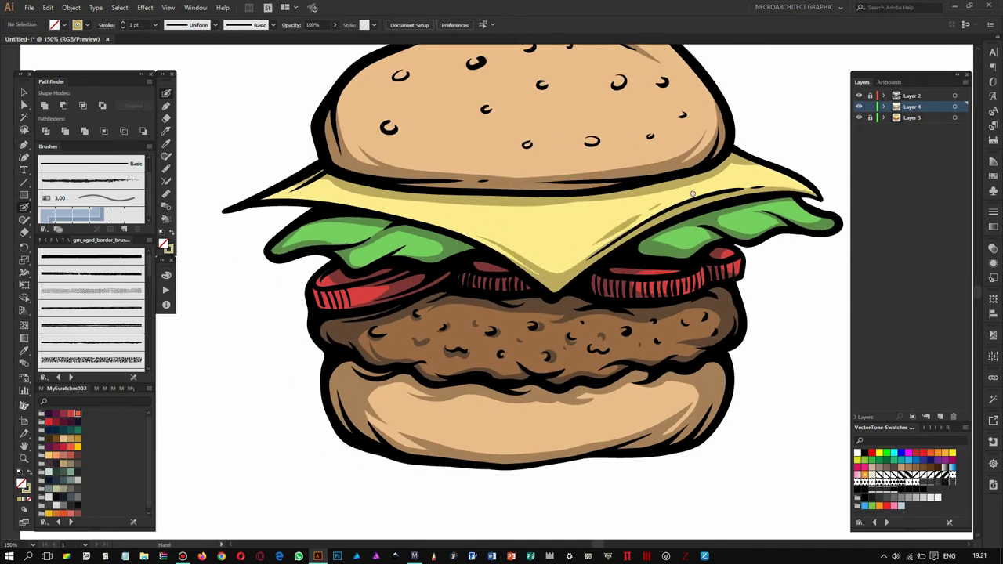
key("ctrl+minus")
scroll(798, 163, "right", 2)
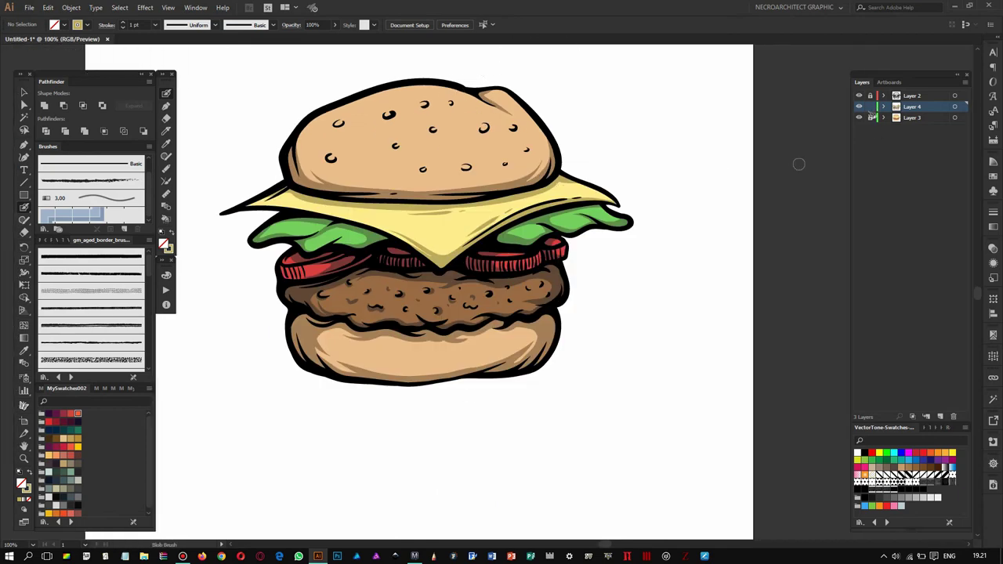
Swap to the darker brown and shade along the patty's lower edge.
key("ctrl+plus")
key("ctrl+plus")
scroll(414, 275, "down", 2)
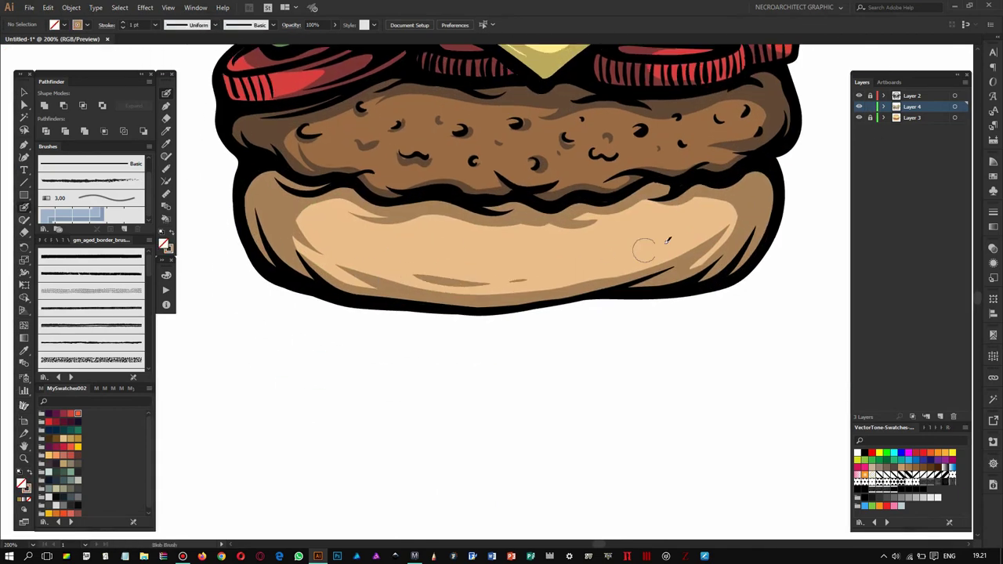
scroll(363, 226, "up", 1)
scroll(470, 188, "up", 1)
scroll(470, 188, "left", 1)
scroll(522, 167, "up", 1)
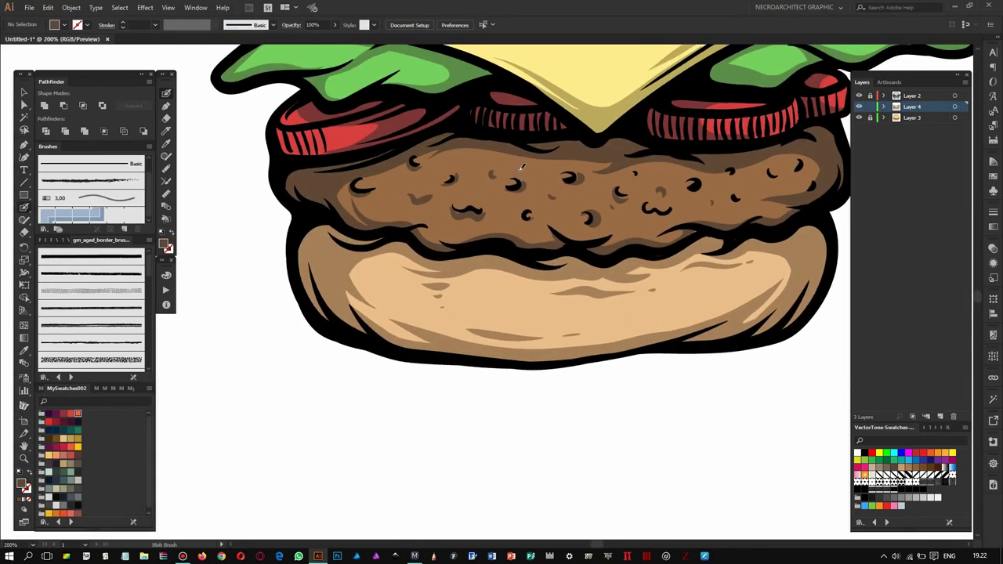
key("shift+x")
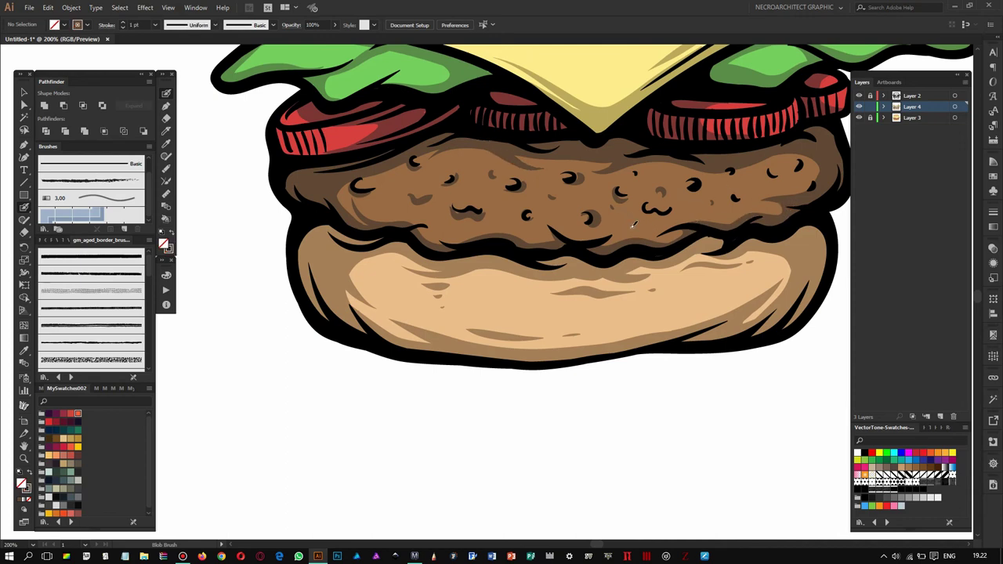
left_click_drag(438, 234, 517, 232)
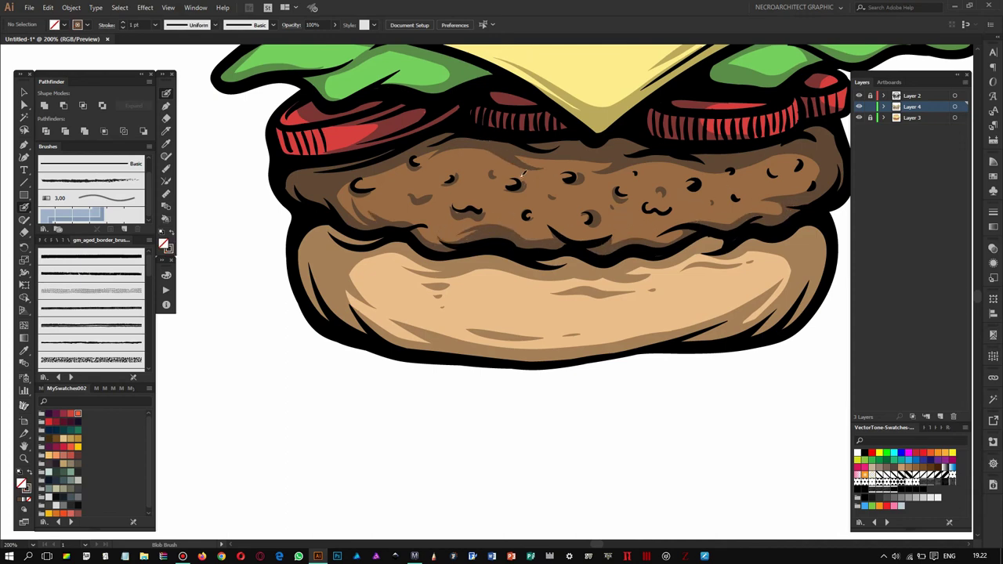
Add a new layer for the white highlights.
scroll(421, 210, "right", 1)
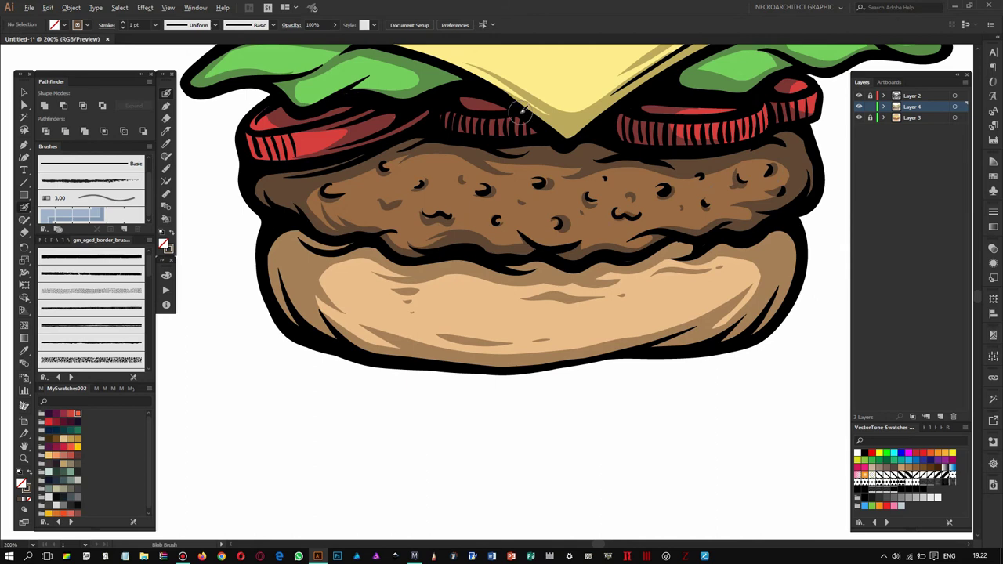
key("ctrl+0")
key("ctrl+equal")
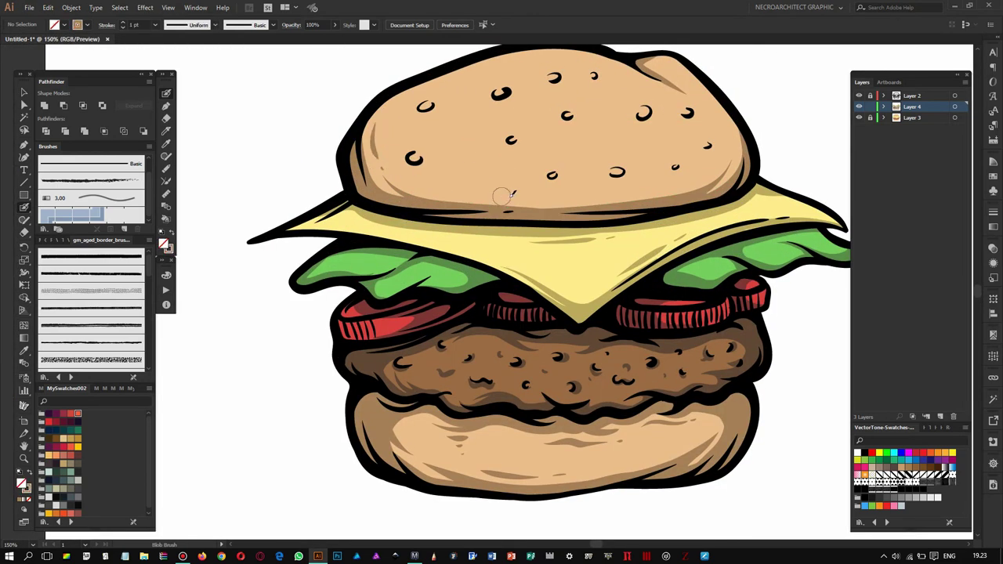
scroll(631, 147, "up", 2)
scroll(631, 147, "right", 1)
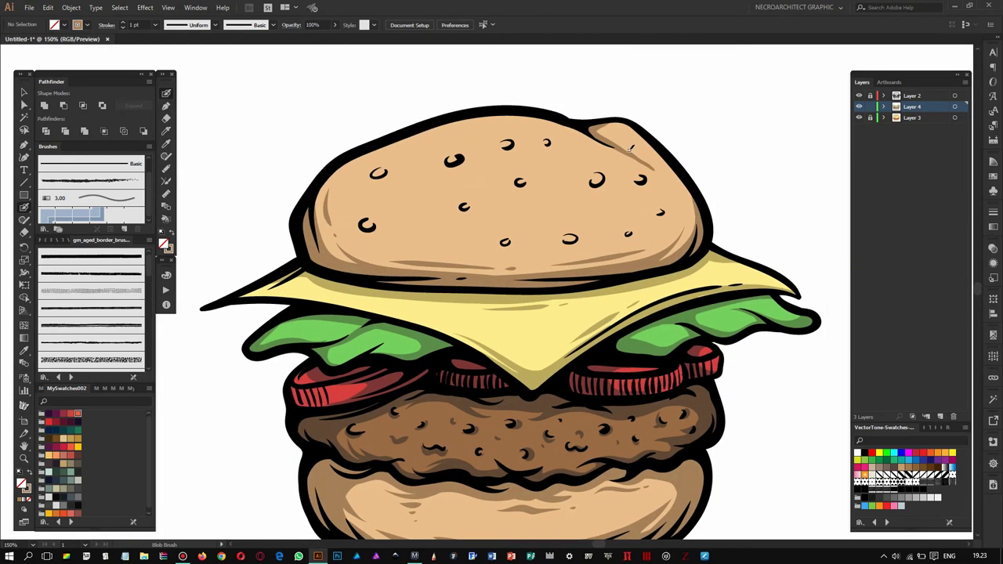
scroll(522, 152, "left", 1)
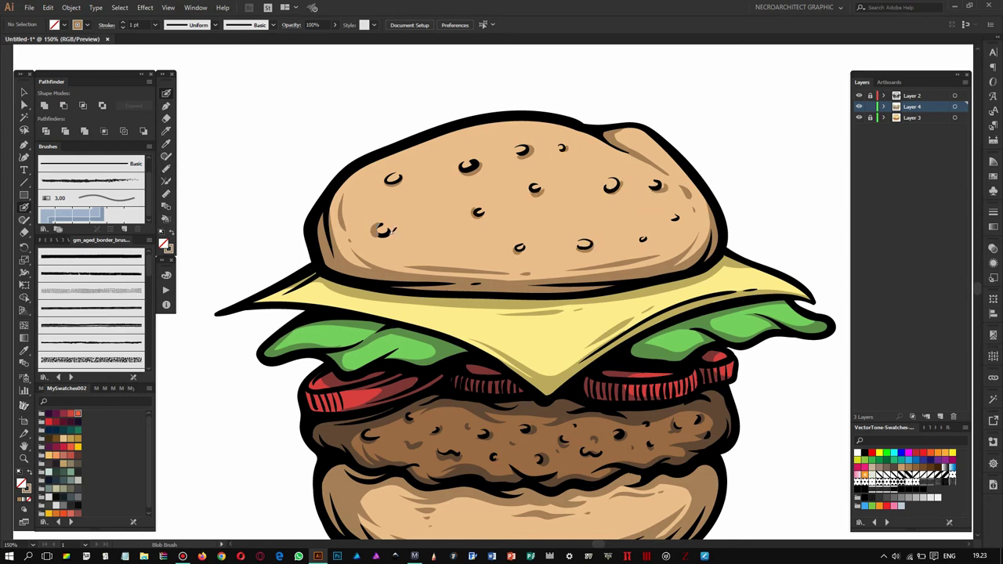
key("ctrl+l")
double_click(22, 483)
Set the colour to white and paint a highlight along the top bun.
left_click(210, 131)
left_click(462, 137)
left_click_drag(335, 187, 597, 134)
key("shift+x")
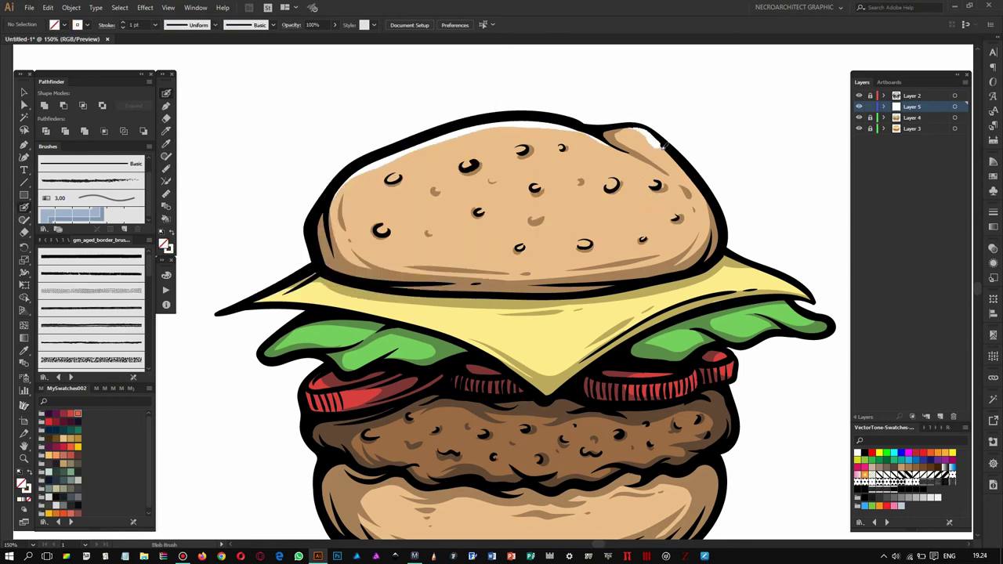
left_click_drag(662, 145, 678, 102)
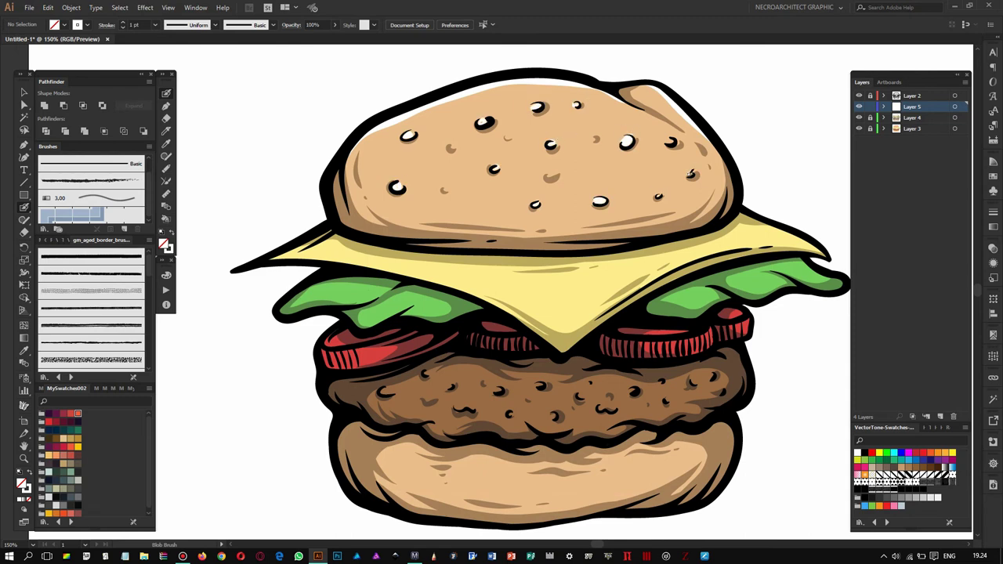
Paint a short white highlight on the patty's left side.
scroll(451, 179, "down", 3)
scroll(588, 206, "right", 3)
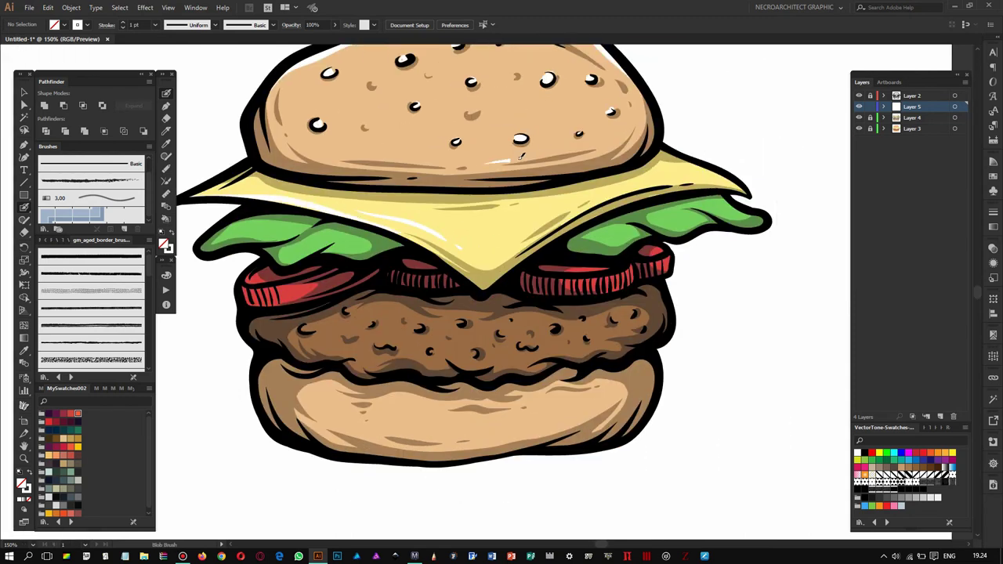
scroll(326, 249, "left", 2)
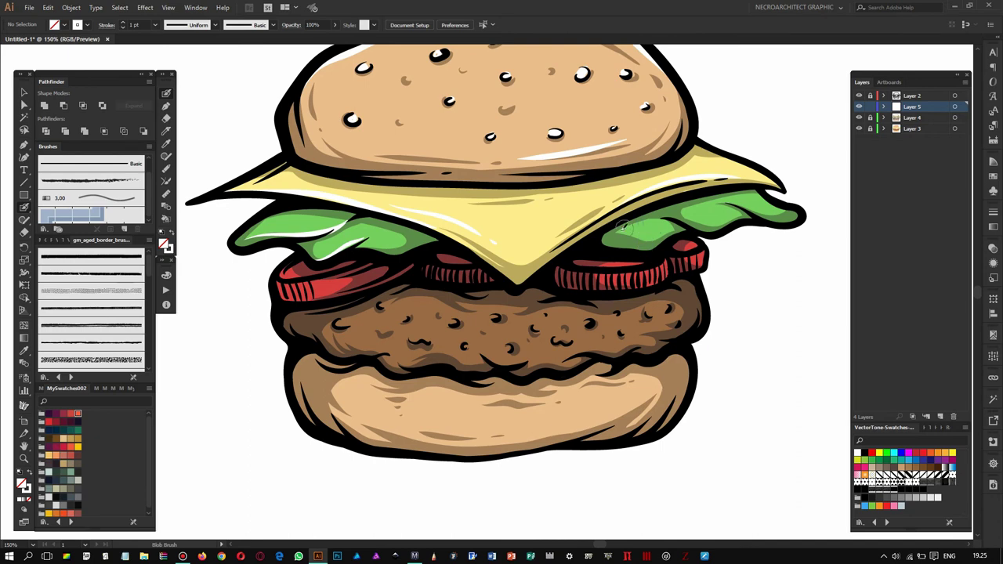
scroll(775, 208, "down", 2)
scroll(594, 215, "right", 2)
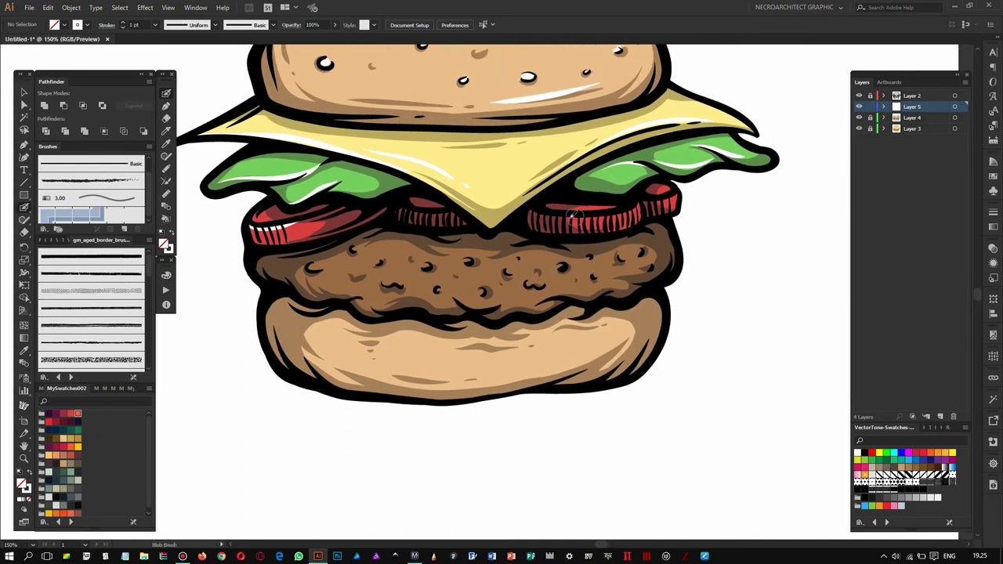
scroll(661, 196, "down", 2)
scroll(448, 240, "left", 2)
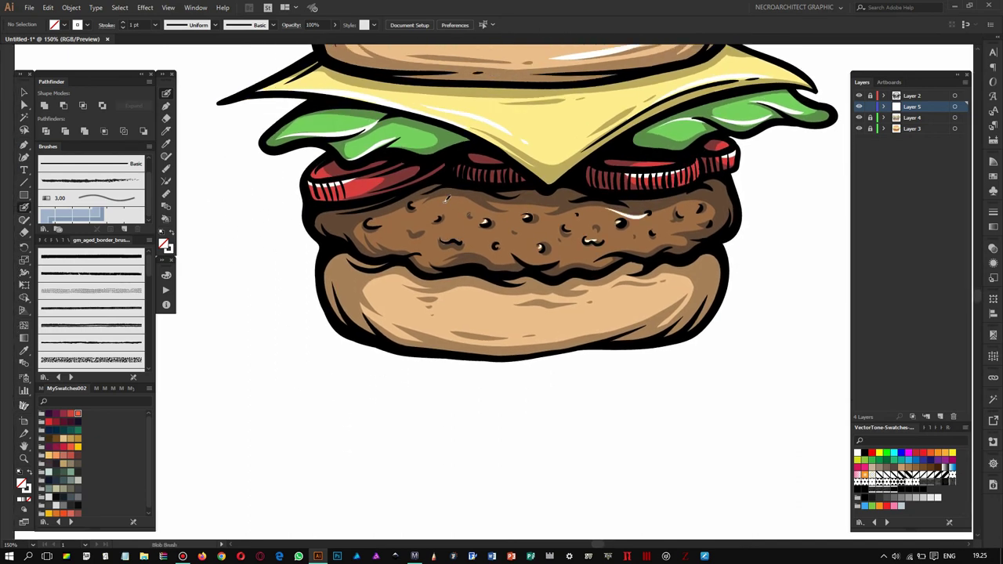
left_click_drag(382, 250, 408, 247)
Paint white highlight strokes along the bottom bun.
scroll(575, 234, "right", 1)
scroll(598, 219, "up", 3)
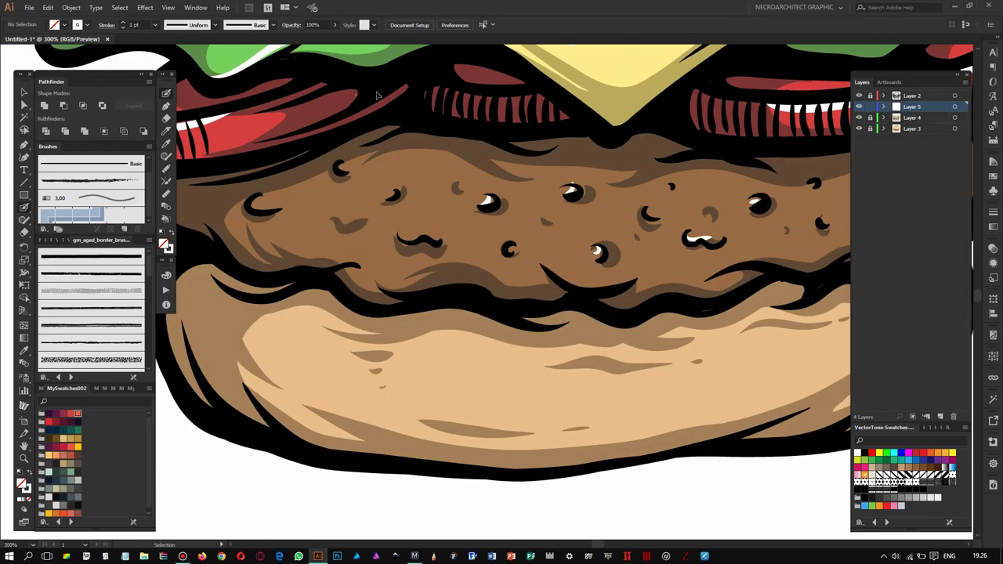
scroll(357, 179, "down", 1)
scroll(513, 203, "down", 2)
scroll(547, 161, "left", 2)
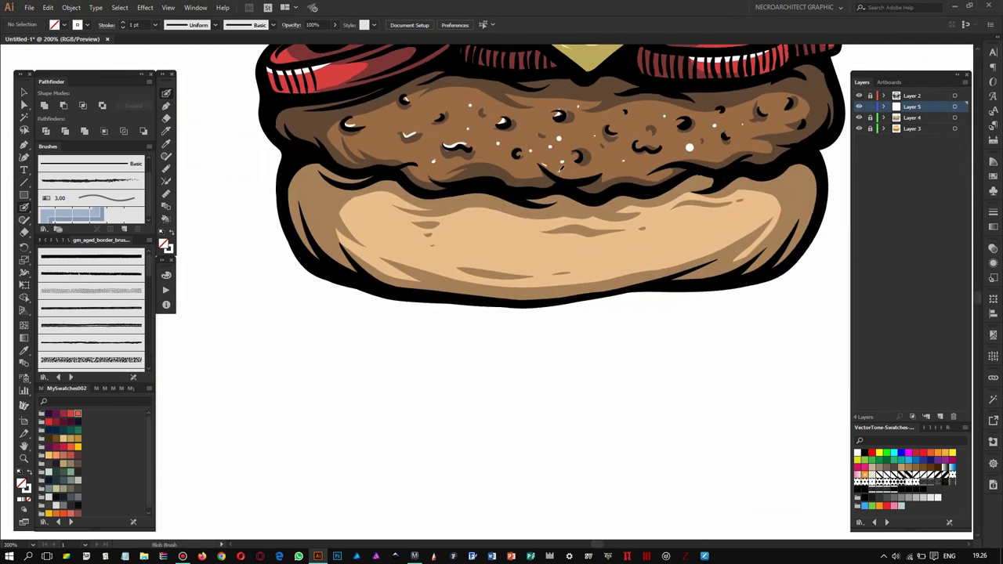
left_click_drag(433, 215, 561, 211)
left_click_drag(526, 236, 616, 232)
scroll(559, 239, "down", 2)
scroll(559, 239, "up", 2)
left_click_drag(474, 255, 740, 209)
Add a new layer for the black detail strokes.
key("ctrl+0")
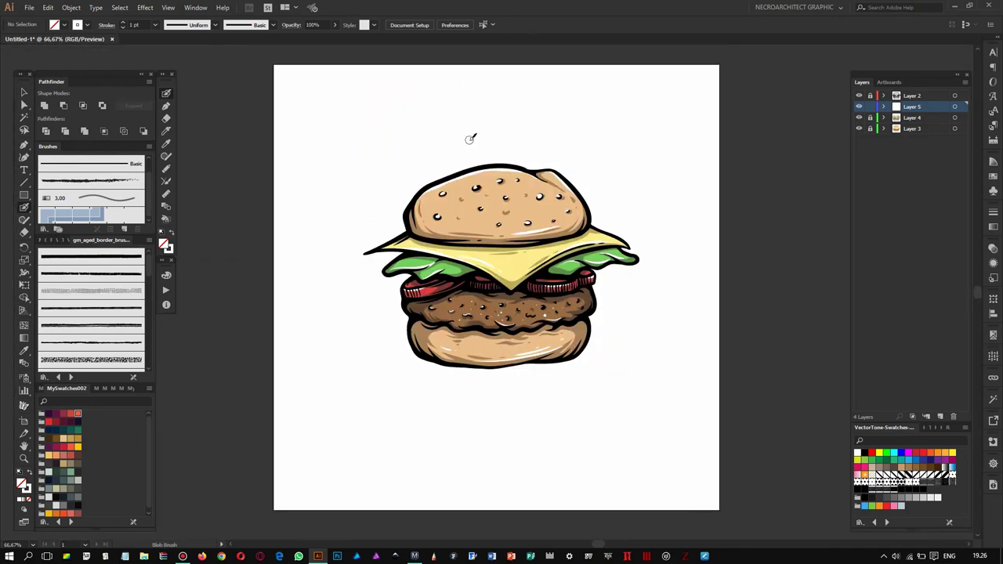
key("ctrl+l")
key("ctrl+equal")
key("ctrl+equal")
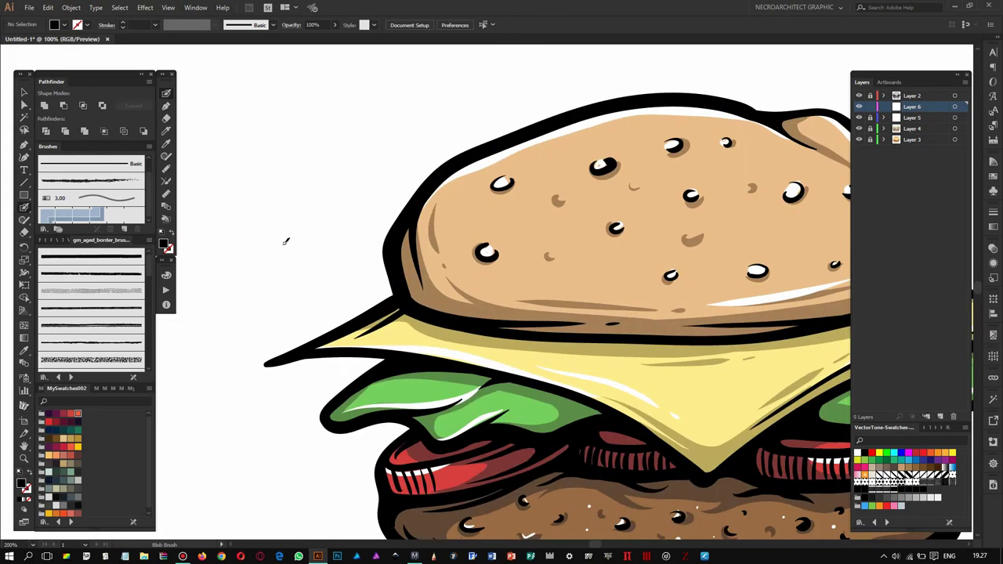
Confirm the Blob Brush size options and draw a wavy ground line under the burger.
key("Return")
left_click(507, 377)
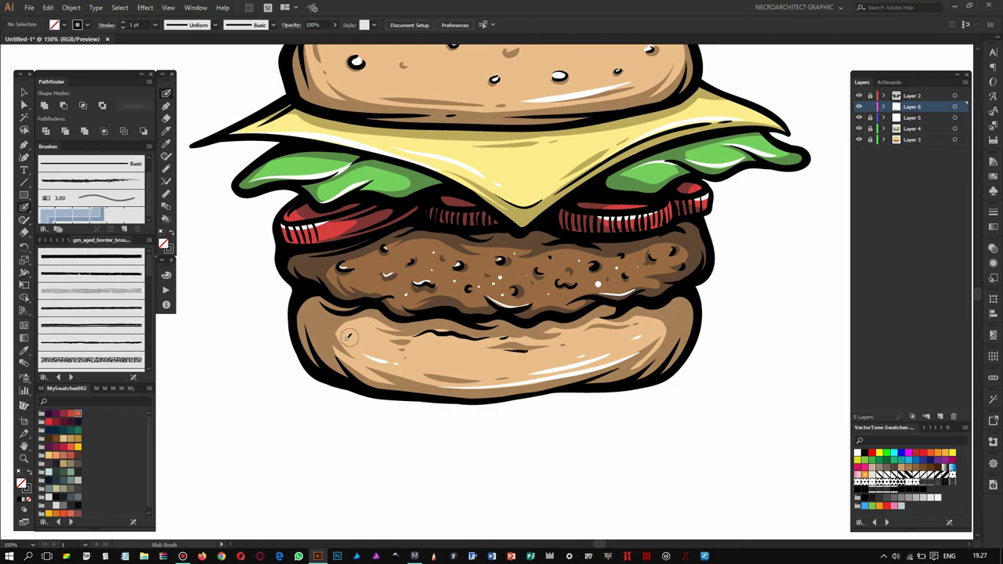
scroll(659, 149, "up", 5)
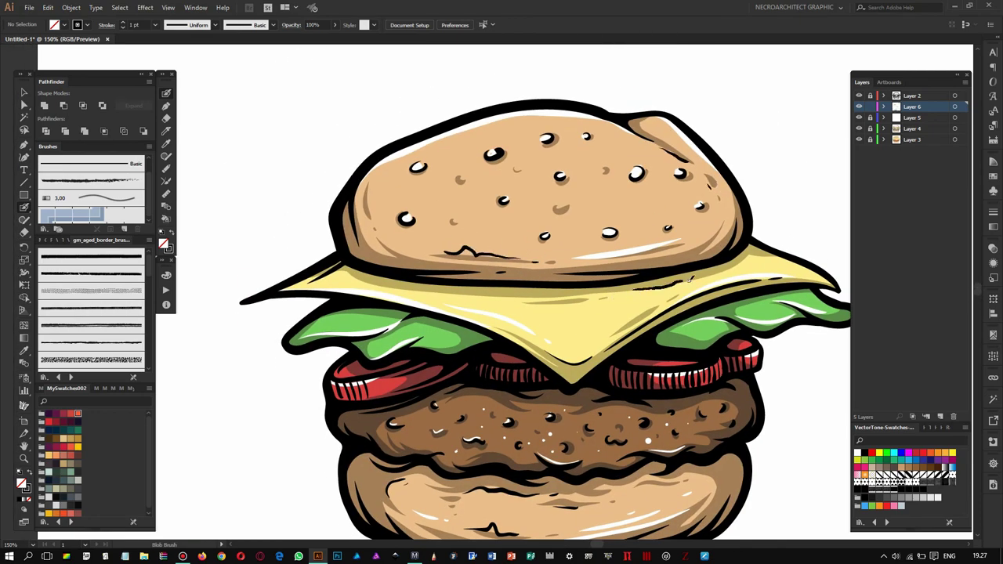
left_click_drag(572, 280, 502, 146)
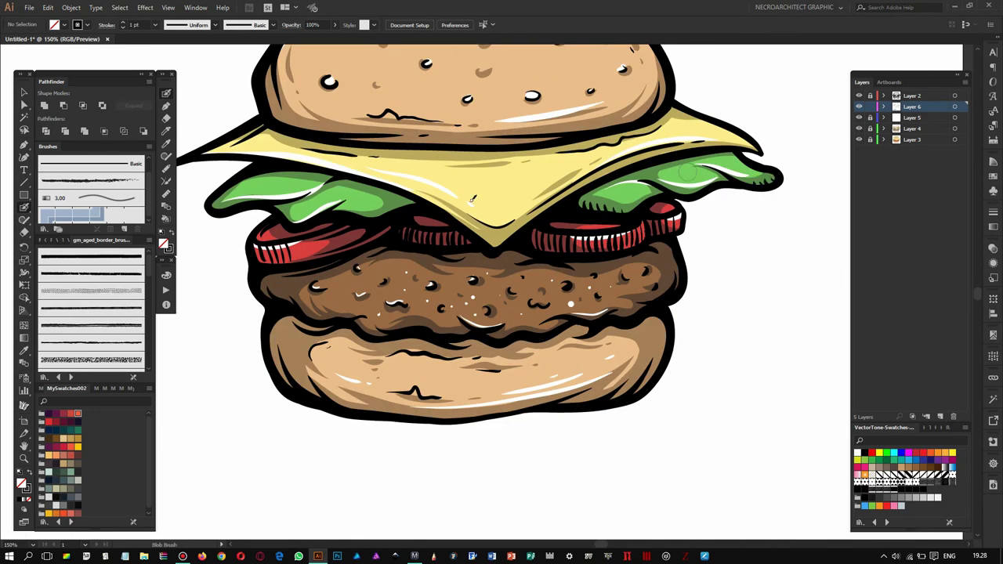
left_click_drag(235, 201, 303, 199)
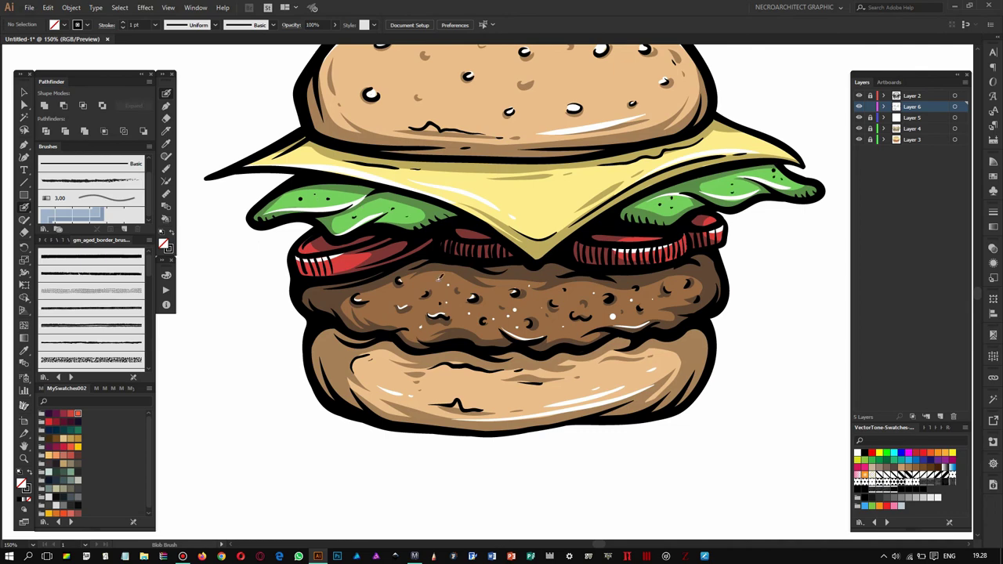
scroll(501, 283, "up", 1)
key("ctrl+minus")
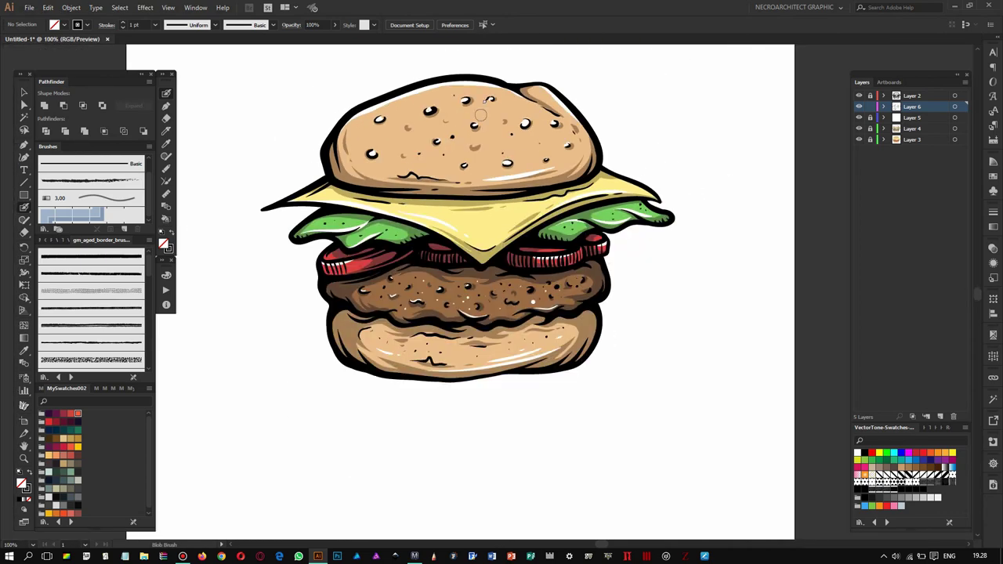
scroll(313, 261, "down", 3)
left_click_drag(313, 261, 746, 263)
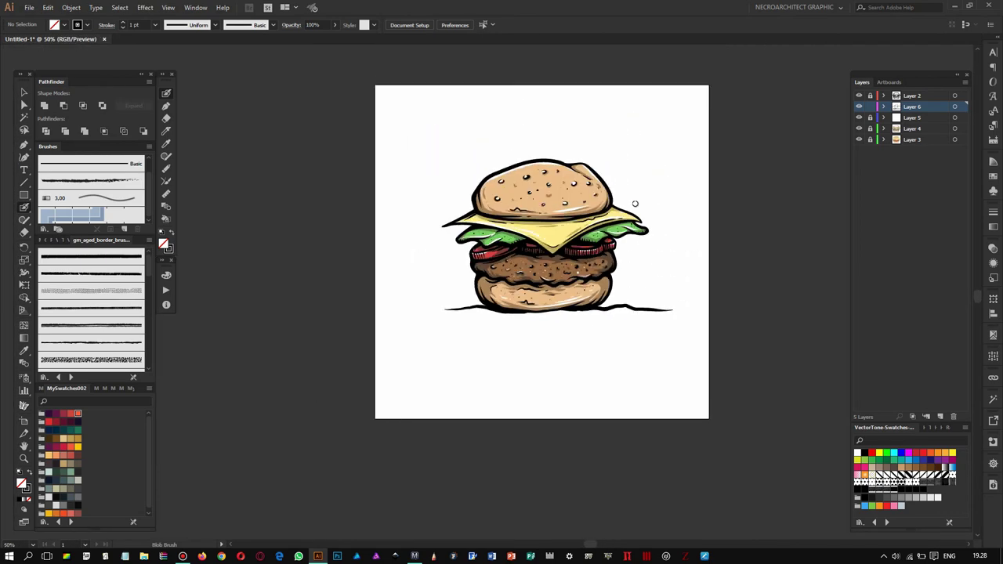